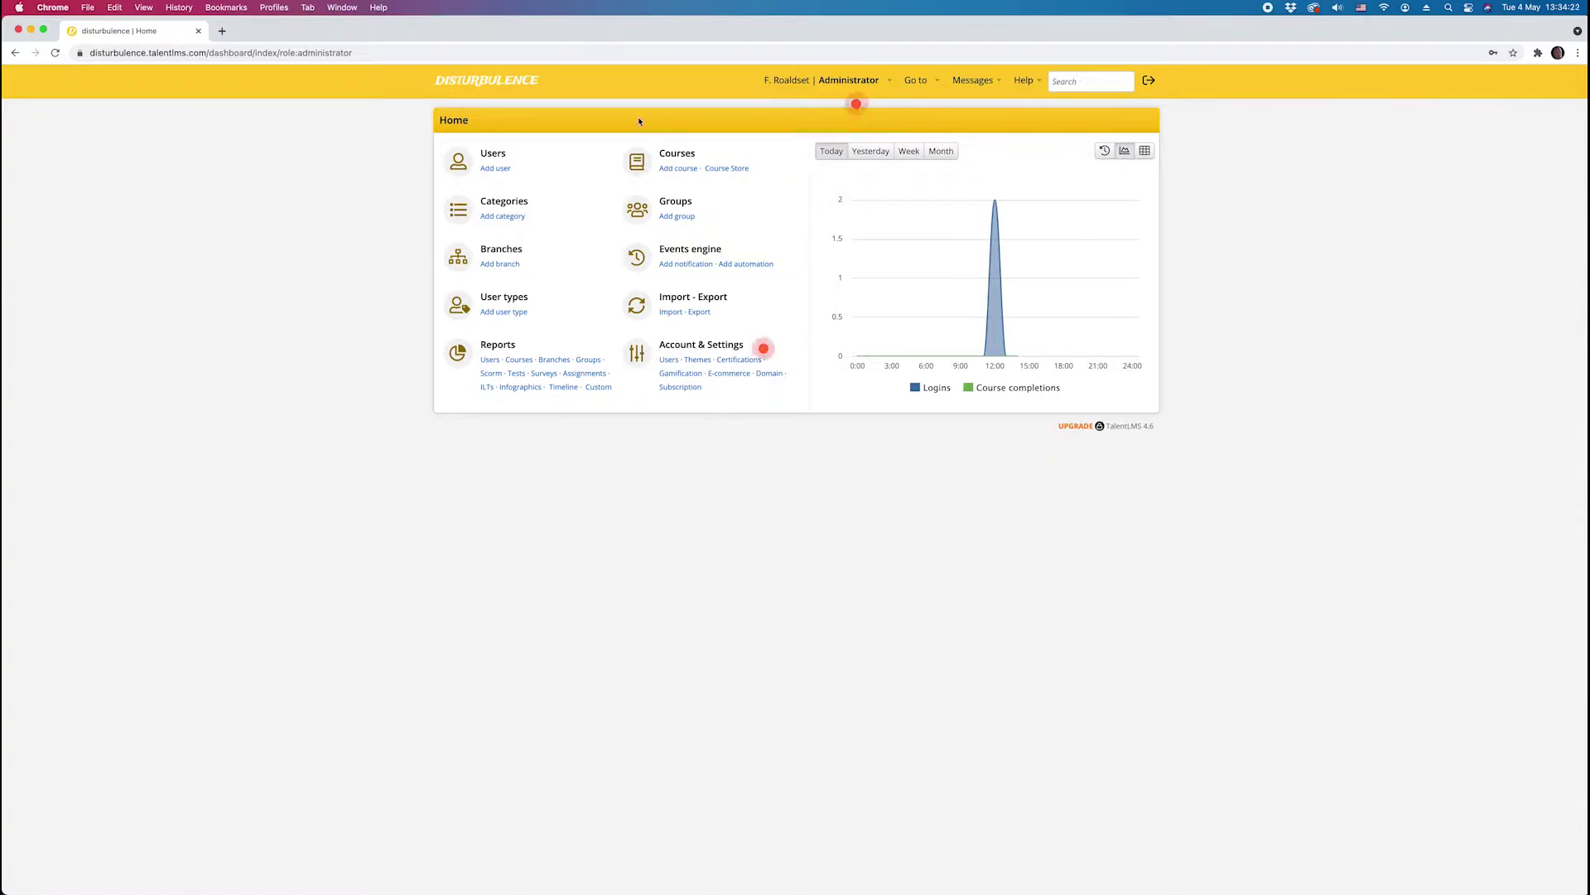
Step: Start a new user with the learner's first name, last name and e-mail, keeping the auto-filled username
{"action": "left_click", "coordinate": [500, 173]}
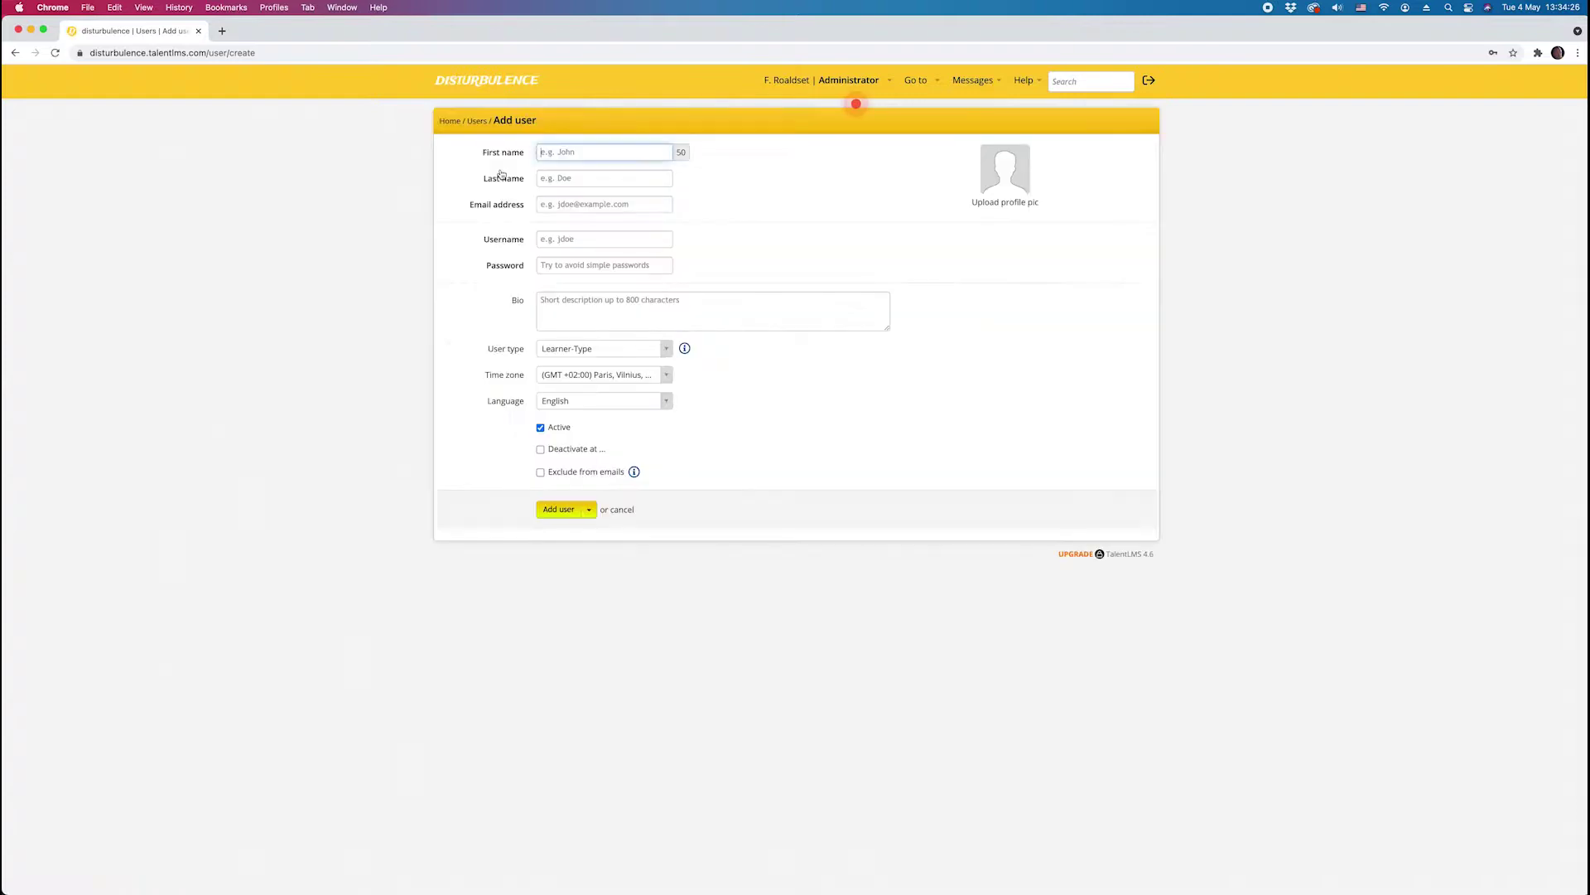
{"action": "type", "text": "Peter"}
{"action": "key", "text": "Tab"}
{"action": "type", "text": "Parker"}
{"action": "key", "text": "Tab"}
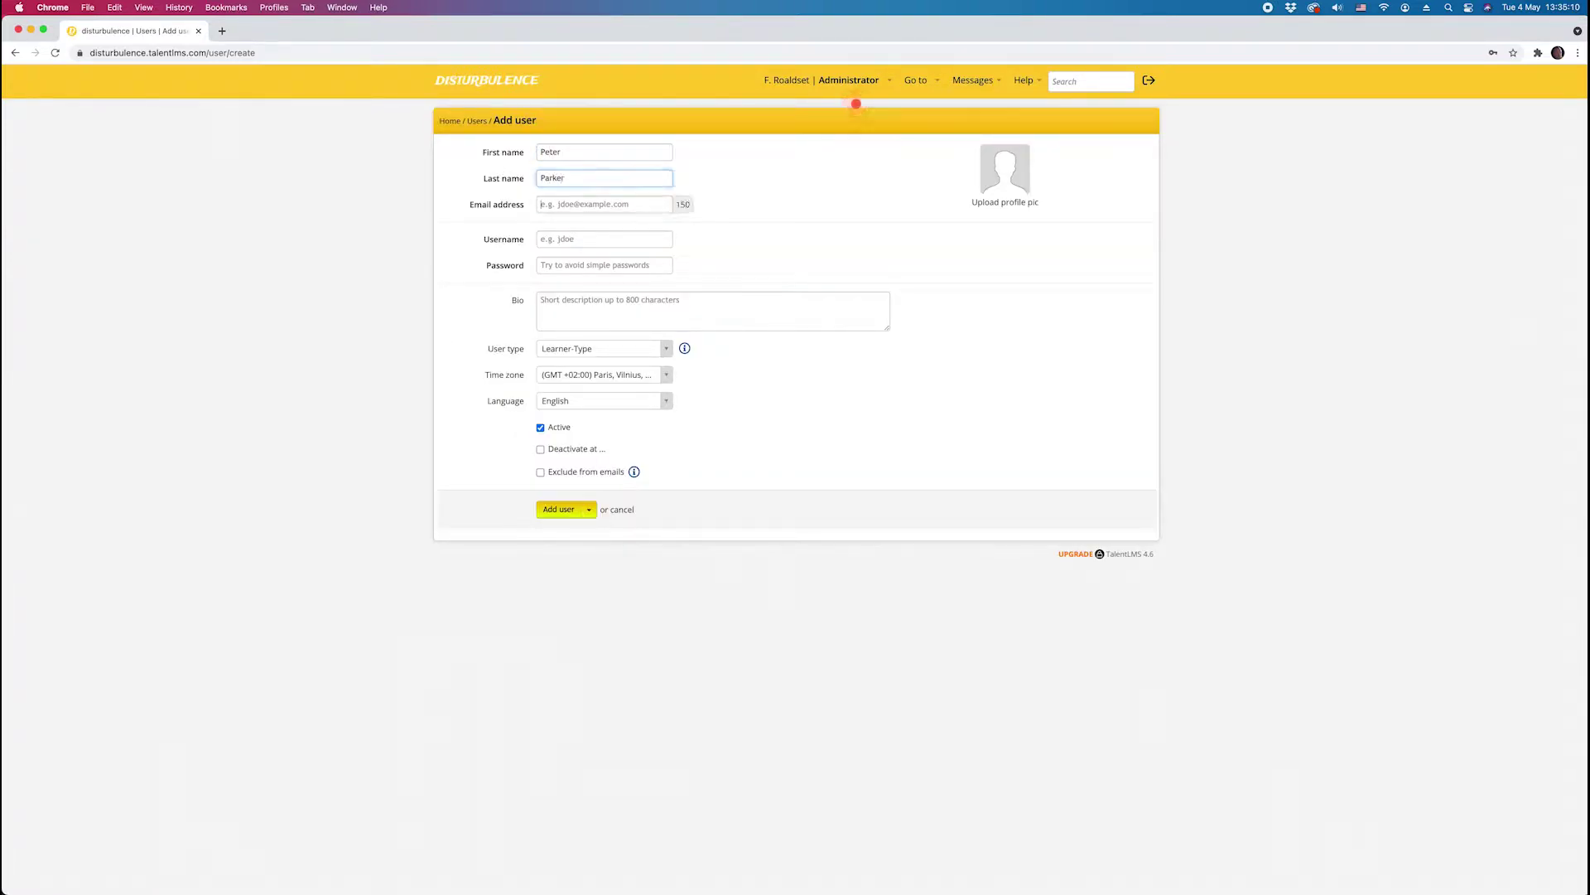
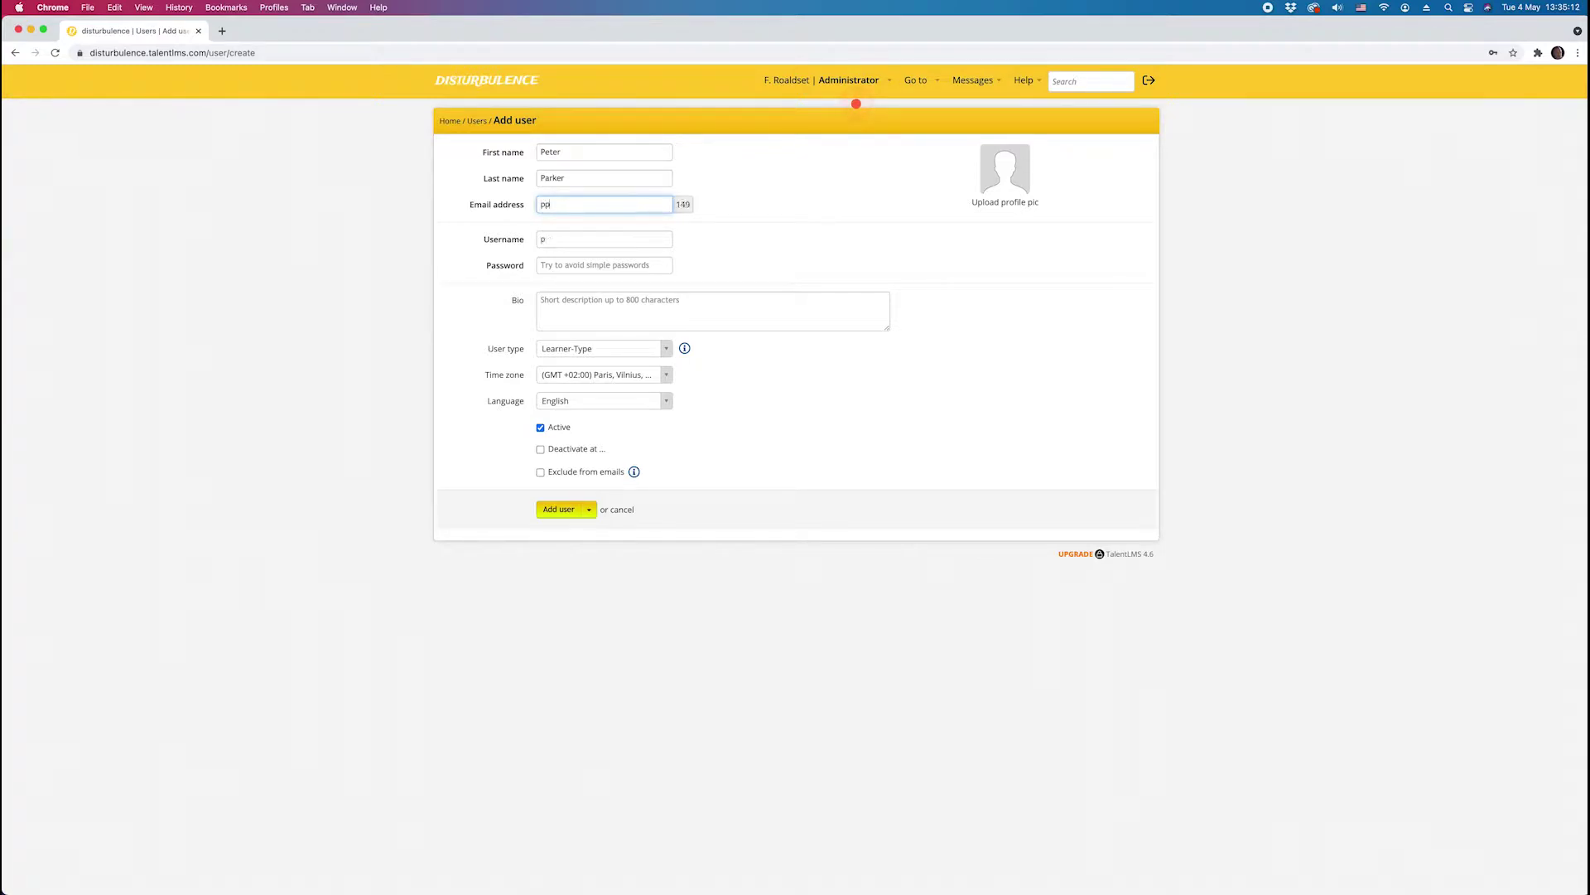
{"action": "key", "text": "Tab"}
{"action": "key", "text": "Tab"}
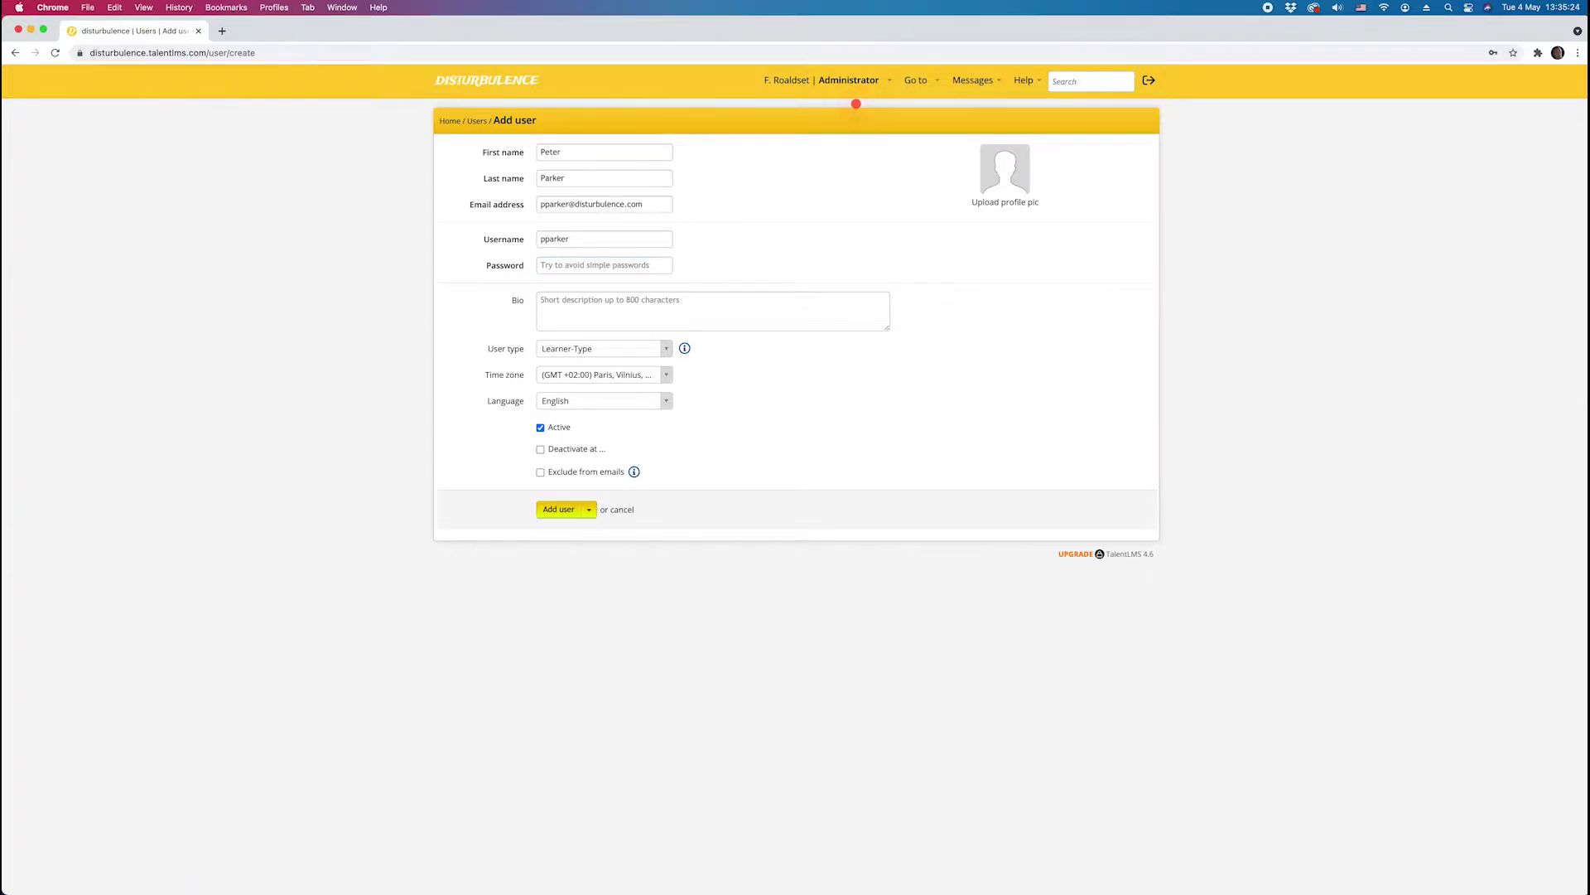
Step: Enter the new user's password, retyping it and dismissing the browser's saved-password suggestions
{"action": "left_click", "coordinate": [556, 266]}
{"action": "type", "text": "••••••••"}
{"action": "double_click", "coordinate": [582, 267]}
{"action": "type", "text": "•••••••"}
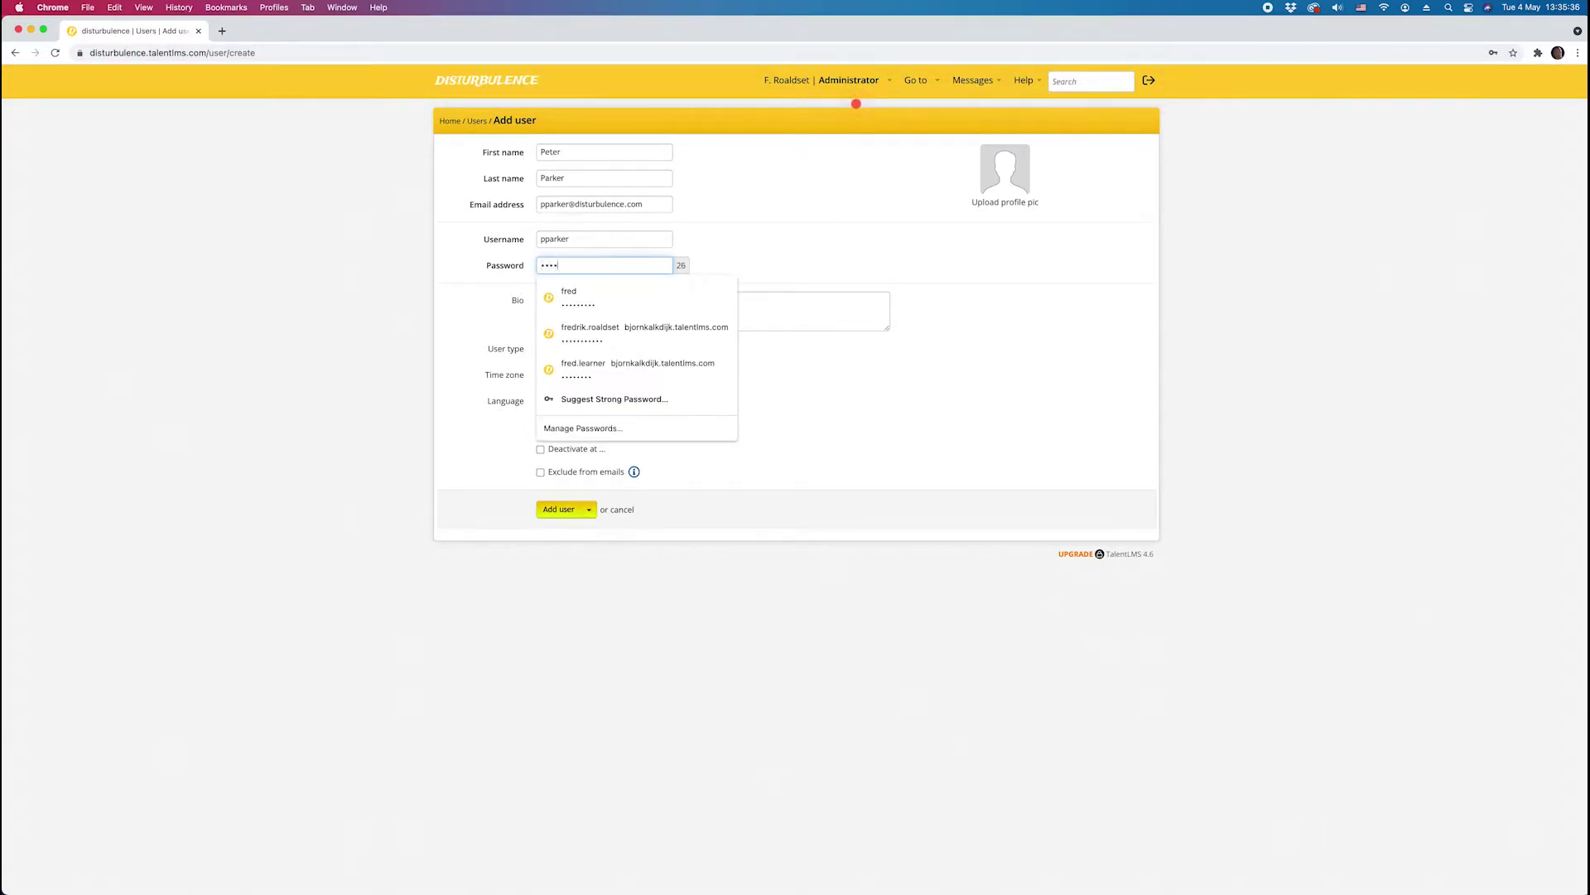
{"action": "left_click", "coordinate": [763, 252]}
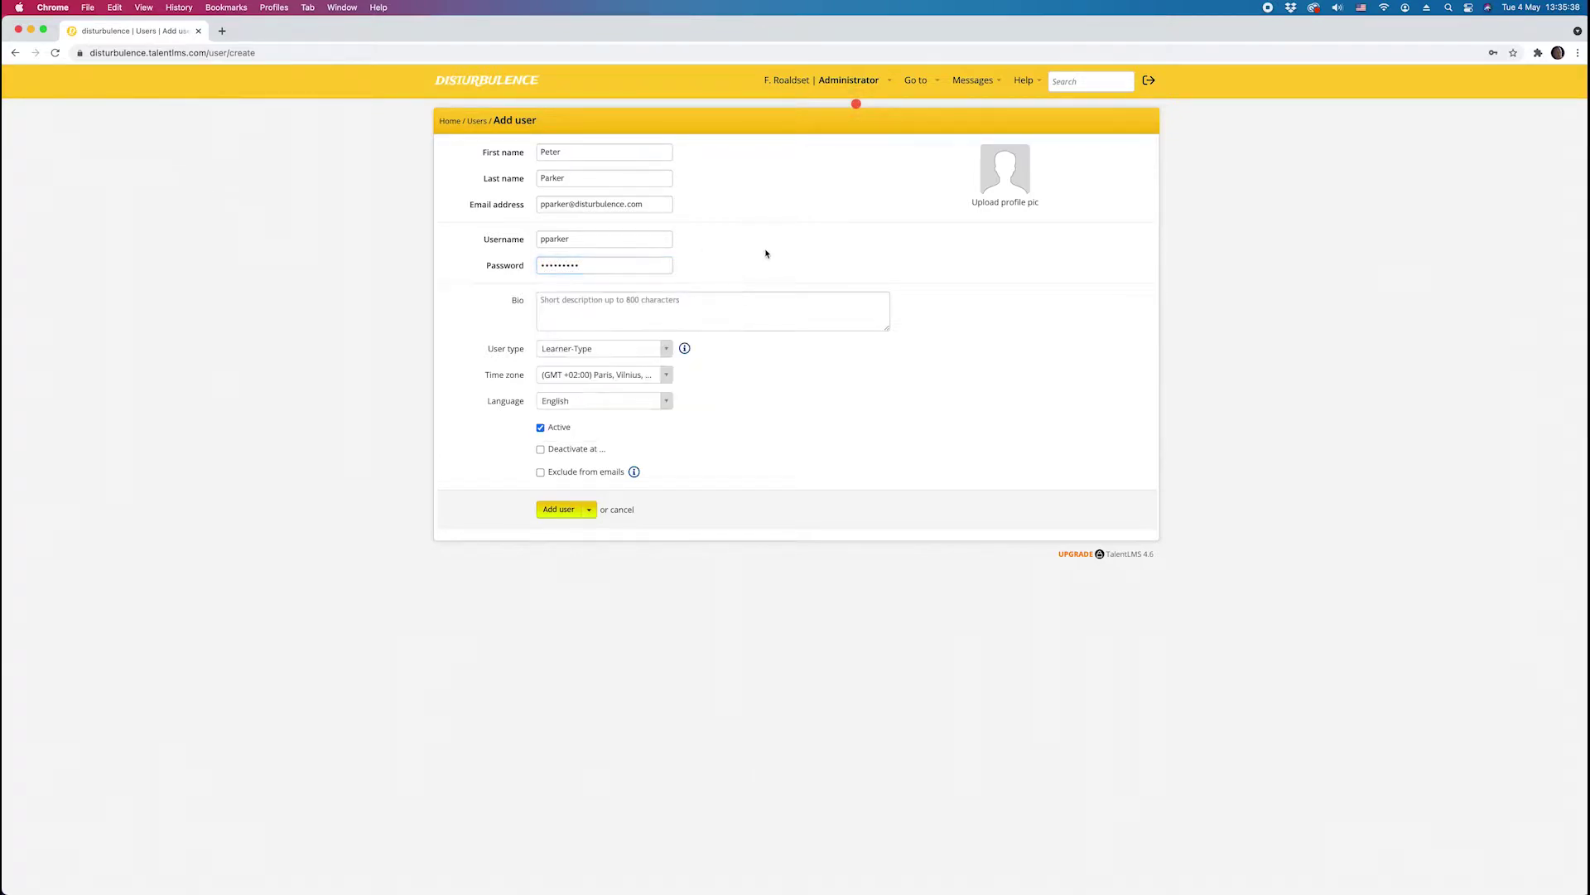
{"action": "left_click", "coordinate": [567, 310]}
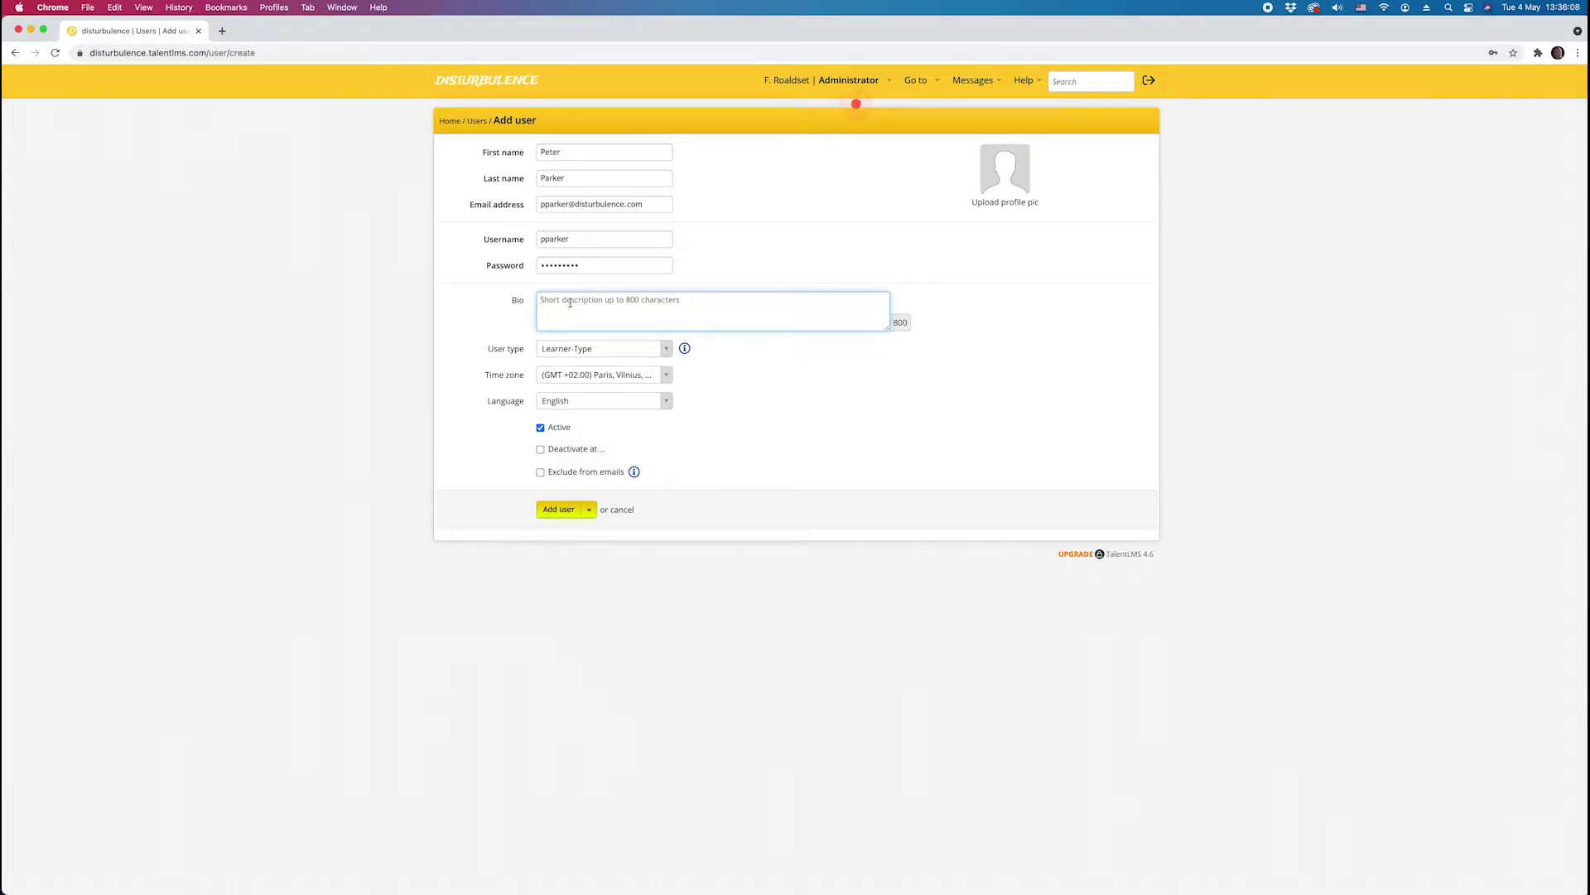
{"action": "left_click", "coordinate": [579, 352]}
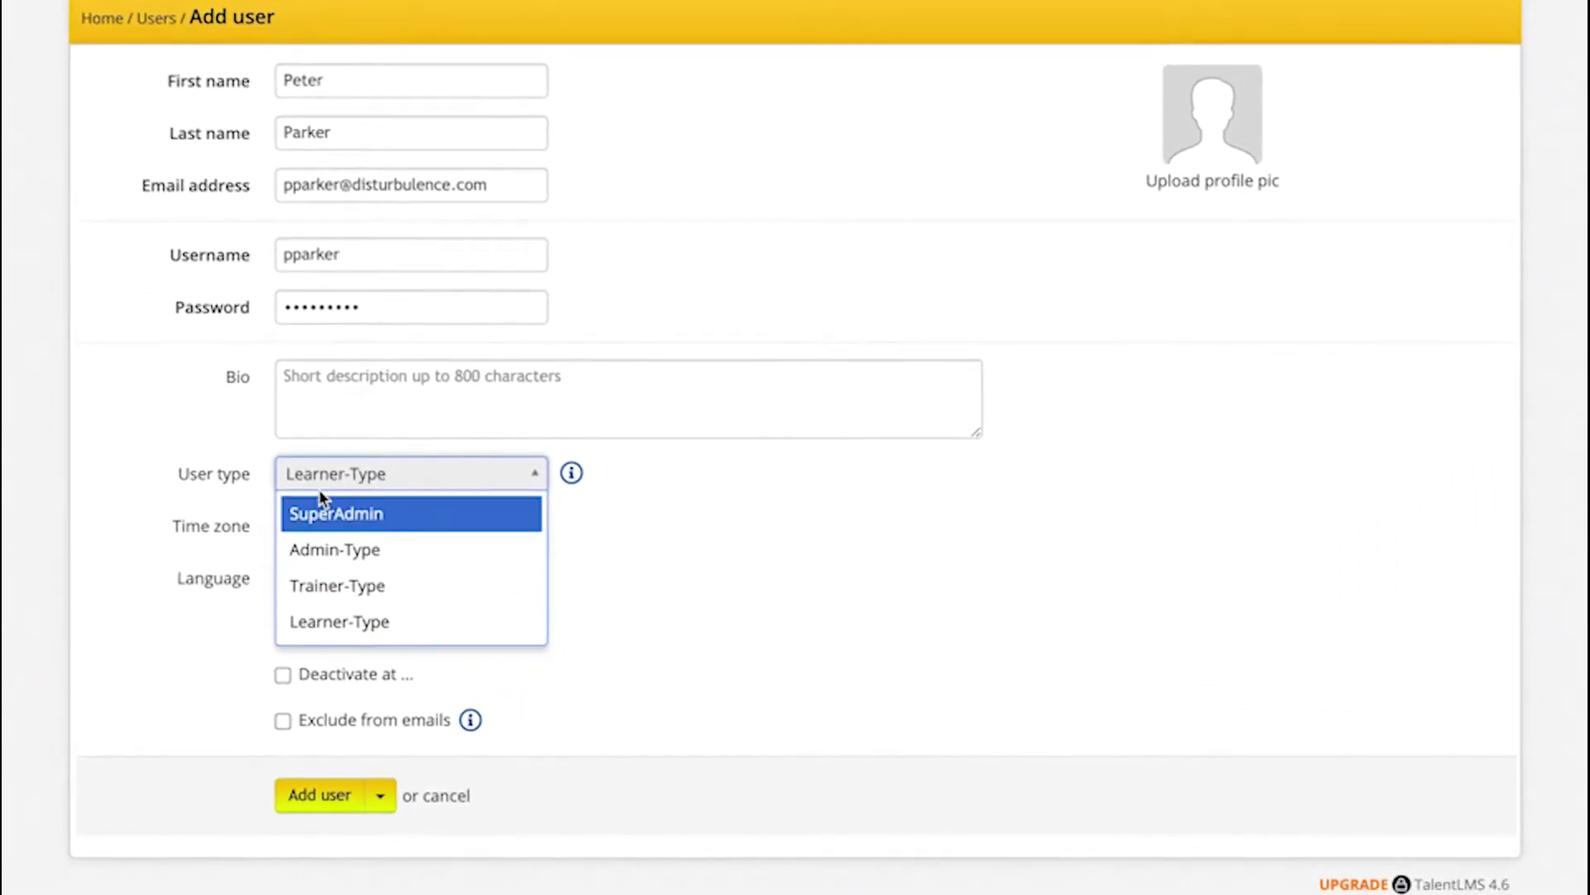
Step: Choose Learner-Type in the User type dropdown
{"action": "left_click", "coordinate": [352, 625]}
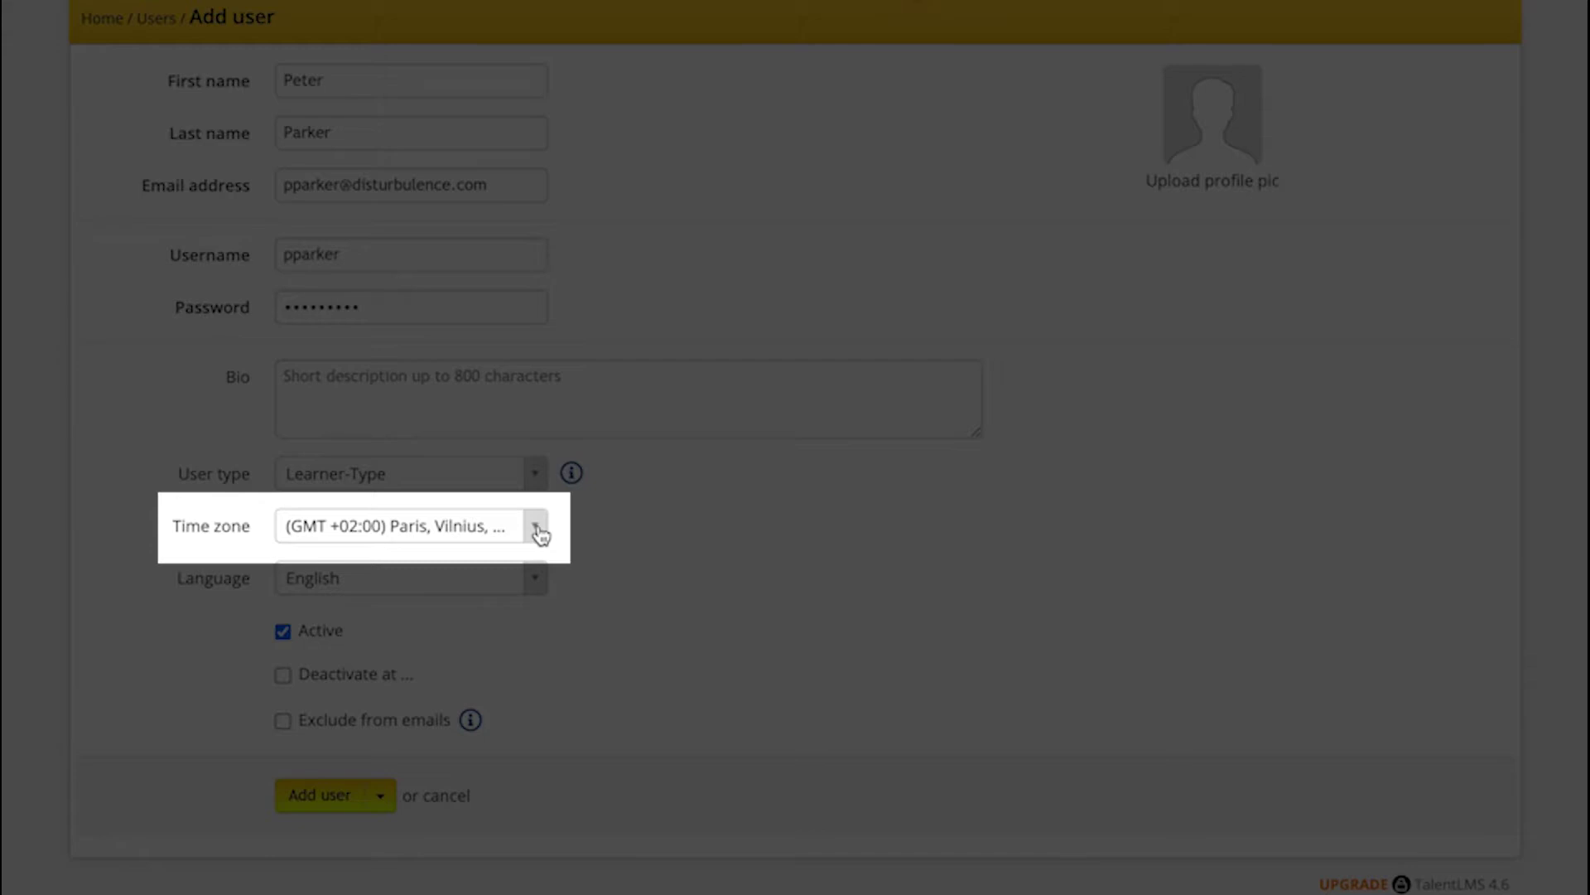
{"action": "left_click", "coordinate": [472, 581]}
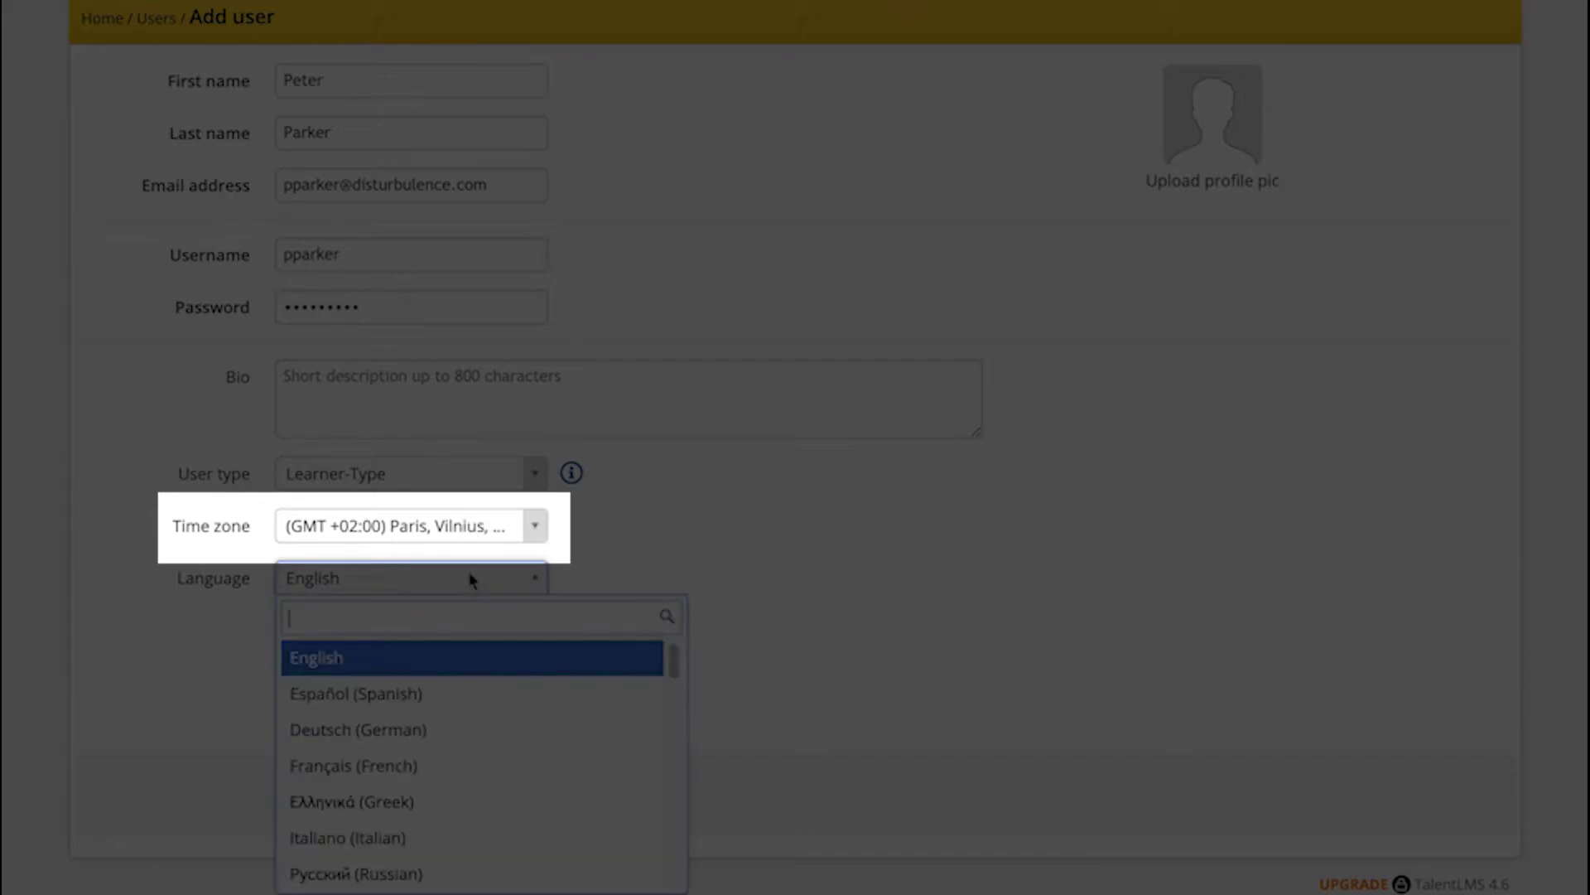
{"action": "left_click", "coordinate": [471, 580]}
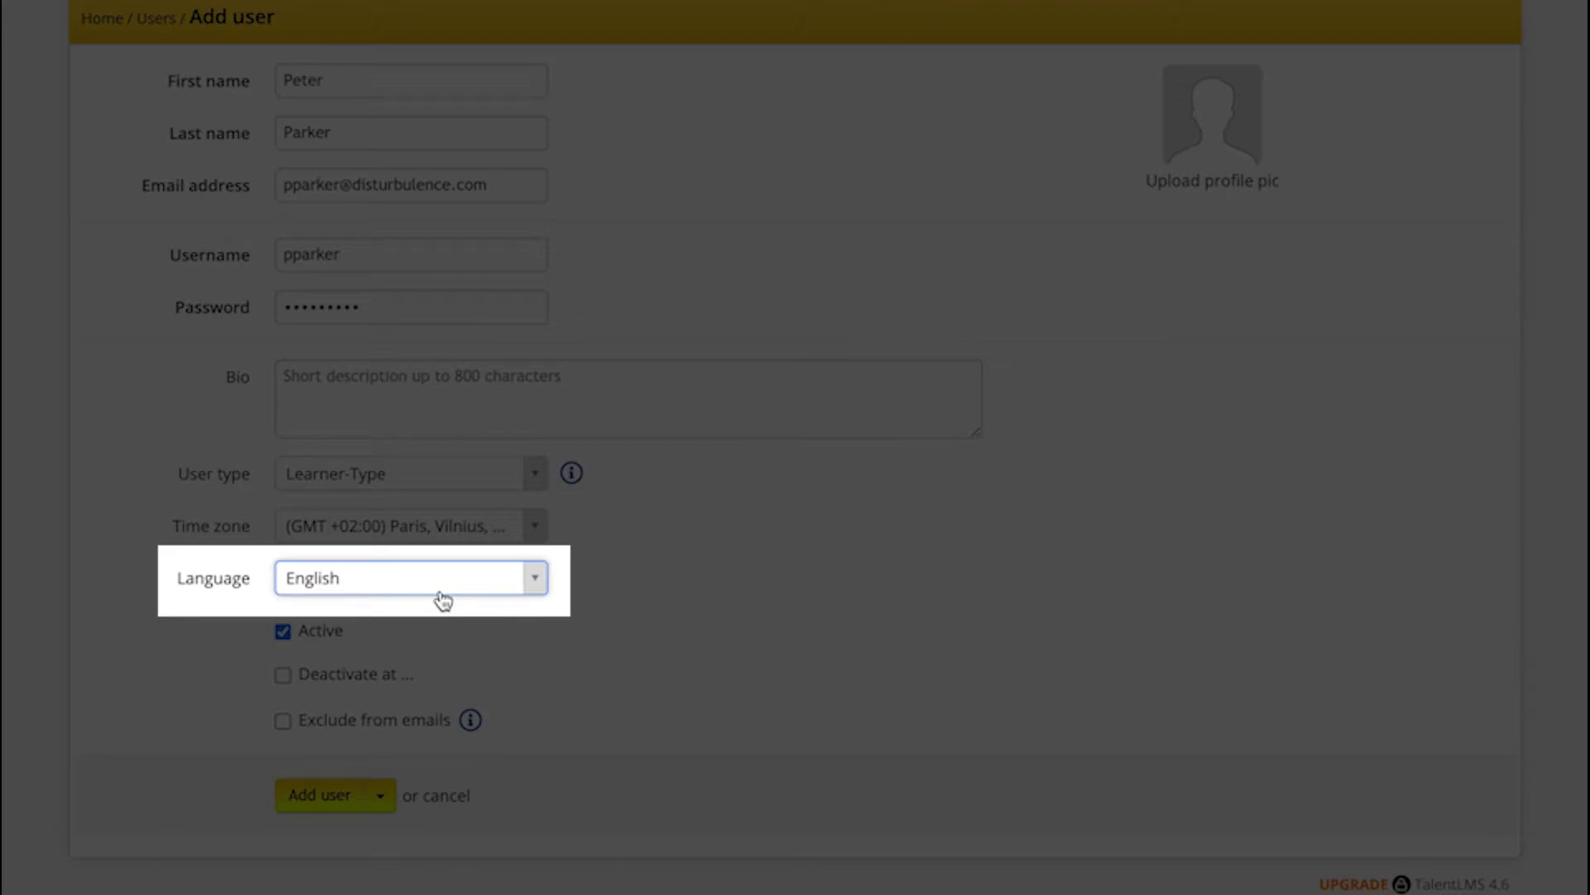
{"action": "left_click", "coordinate": [442, 594]}
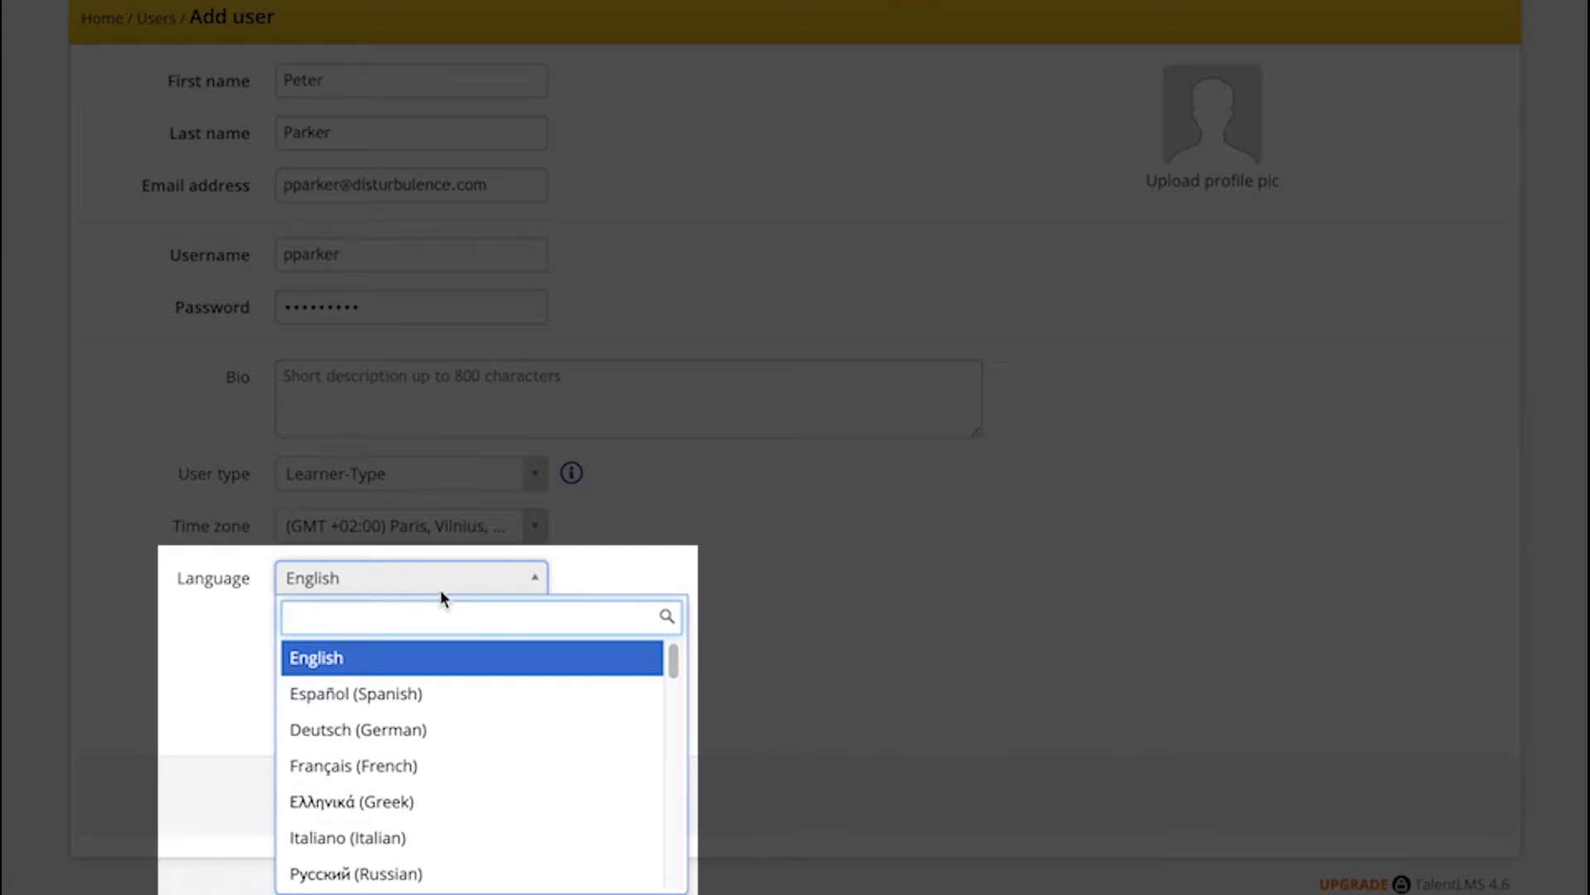
{"action": "left_click", "coordinate": [442, 595]}
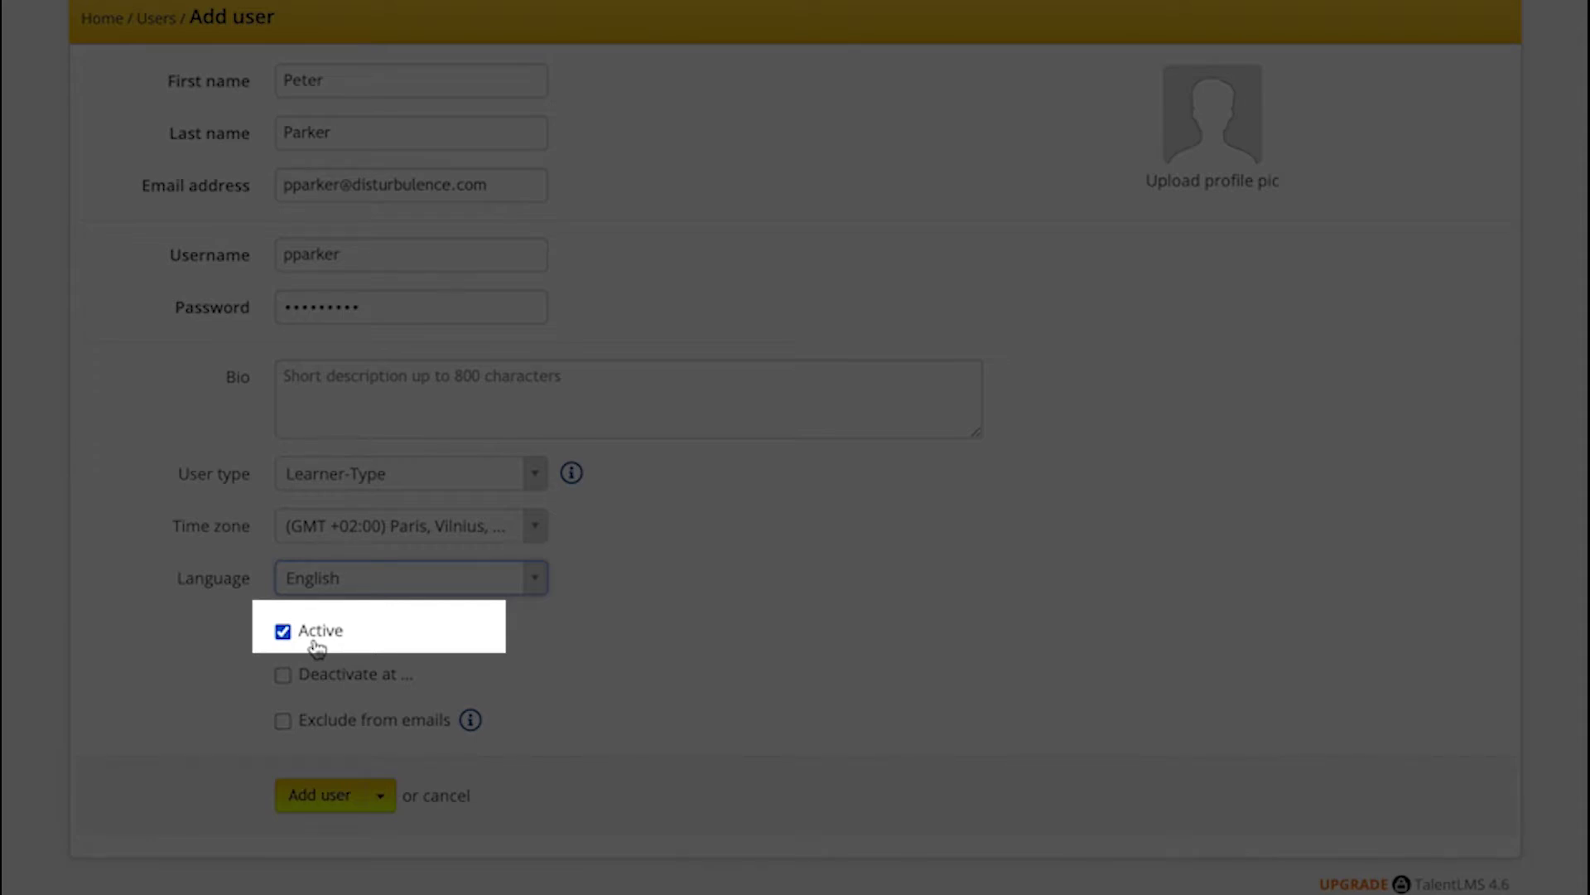
Step: Pick a 31 May 2021 deactivation date, then clear Deactivate at and uncheck Active
{"action": "left_click", "coordinate": [326, 686]}
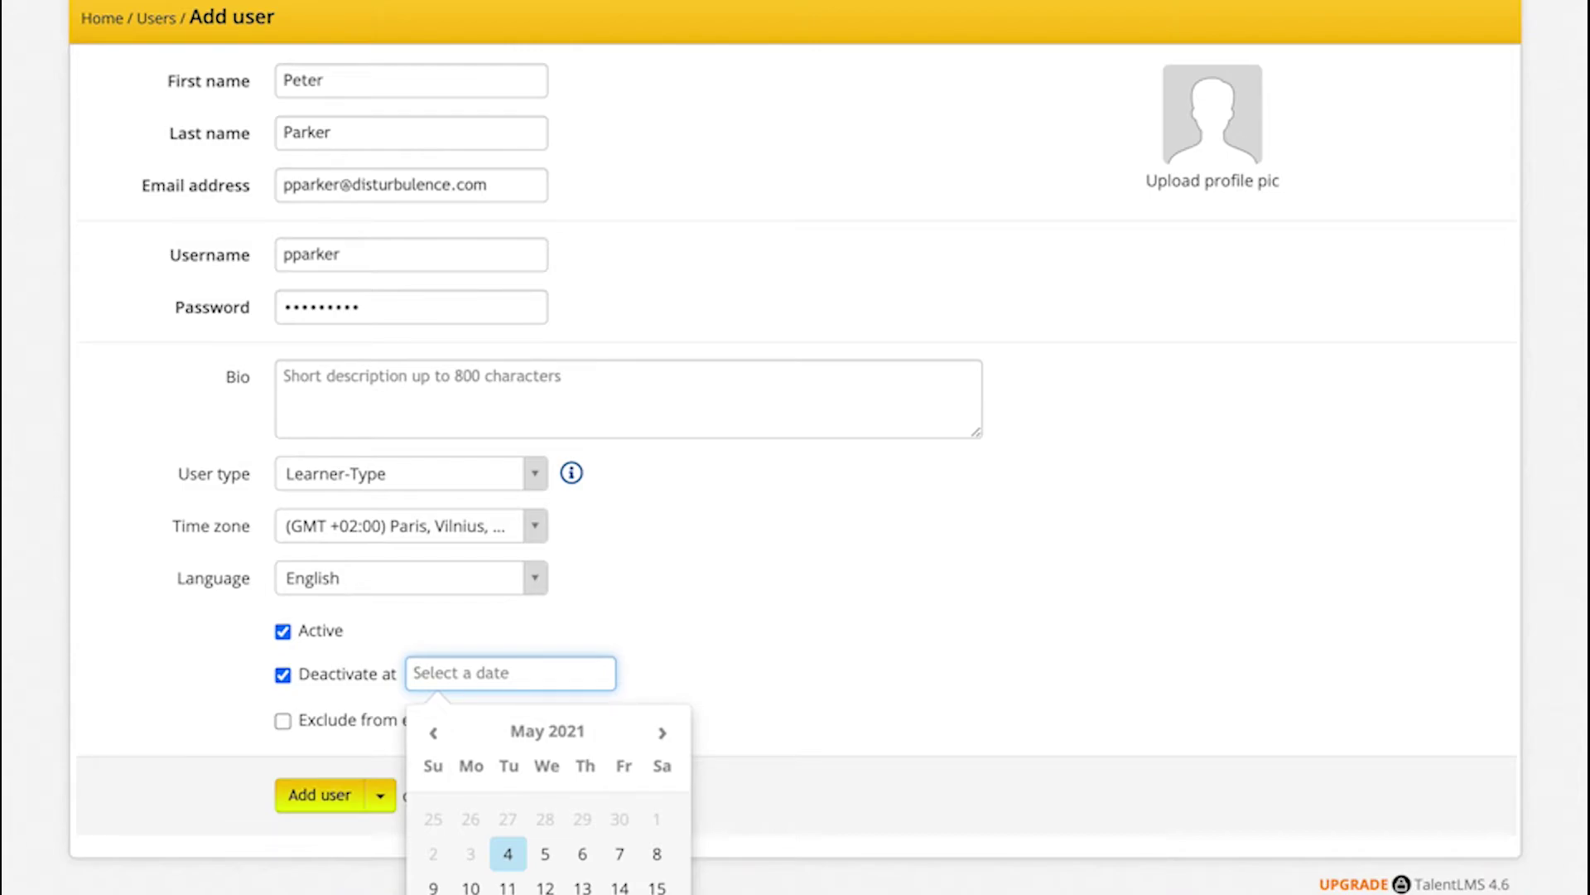
{"action": "left_click", "coordinate": [470, 894]}
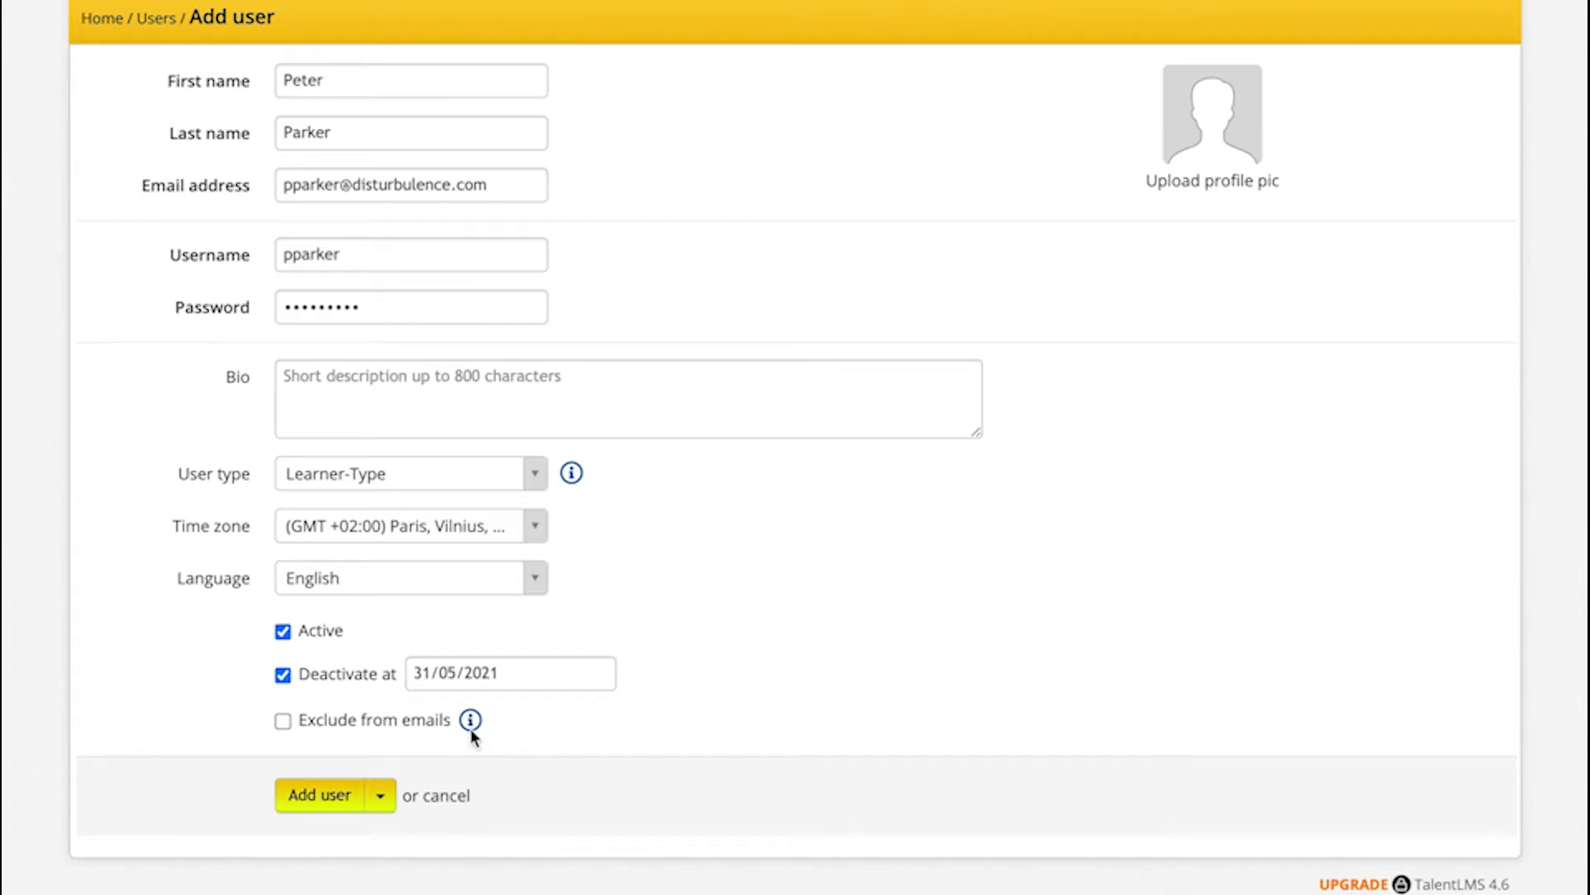
{"action": "left_click", "coordinate": [282, 676]}
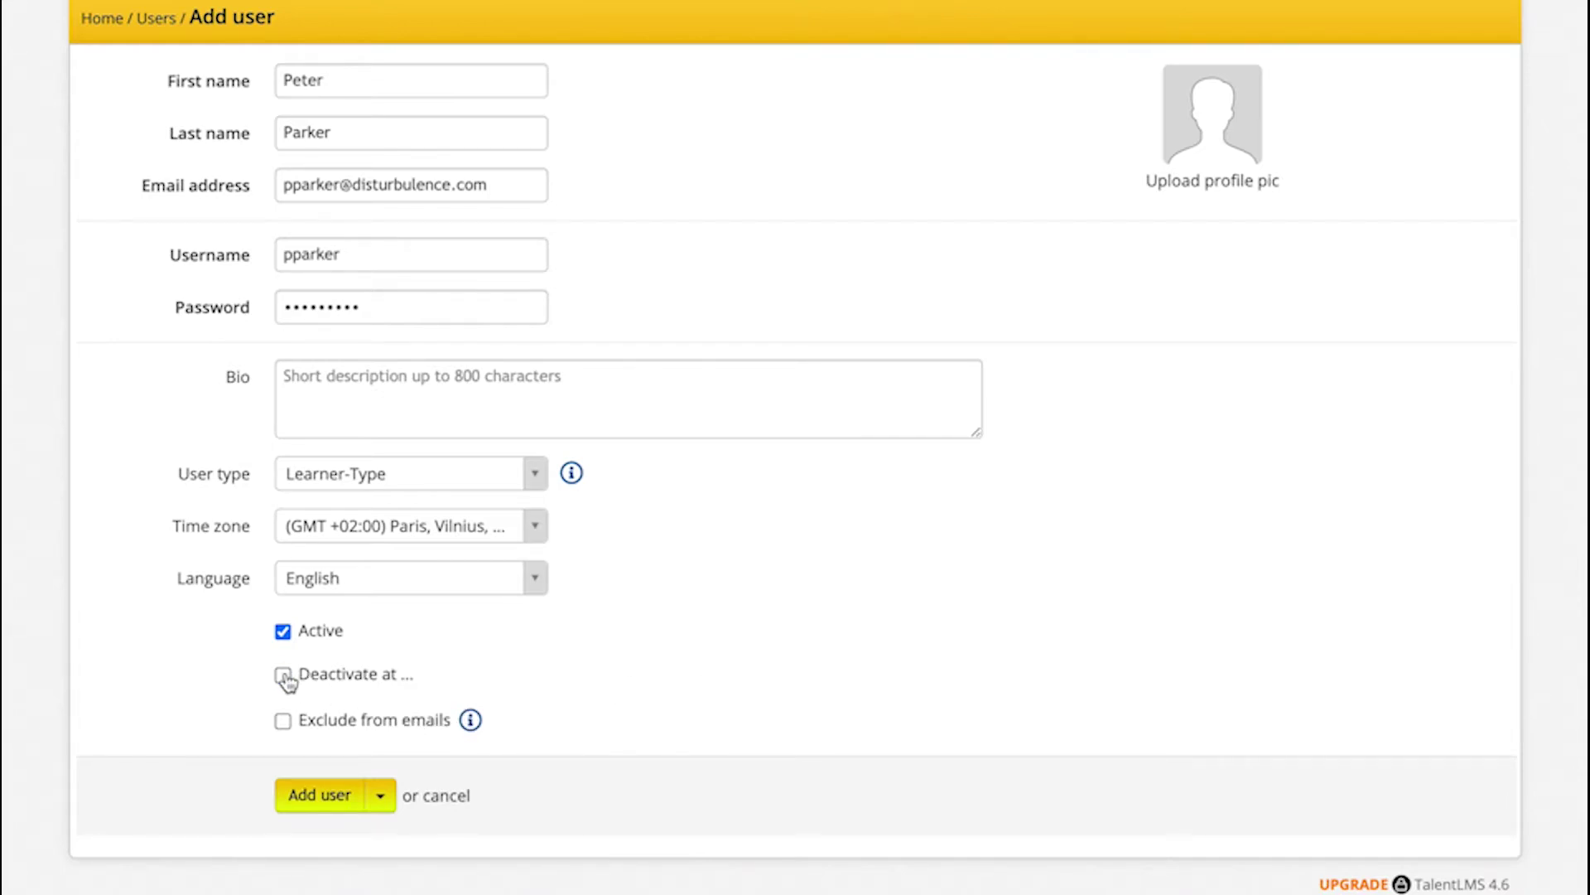
{"action": "left_click", "coordinate": [282, 634]}
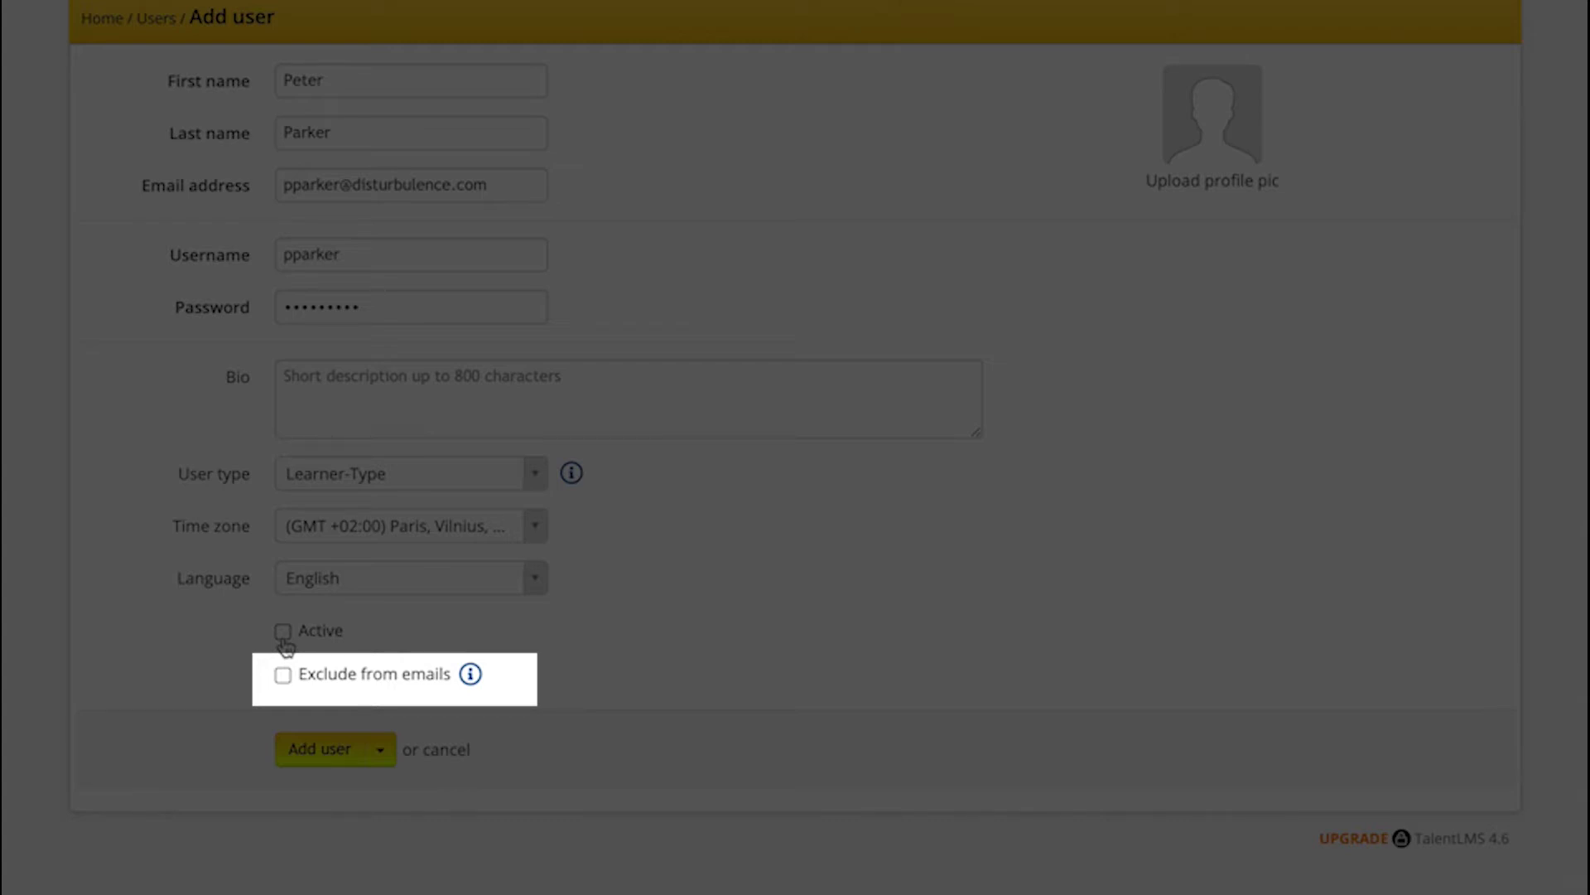
Step: Re-check Active so the learner's account is enabled with no deactivation date
{"action": "left_click", "coordinate": [282, 634]}
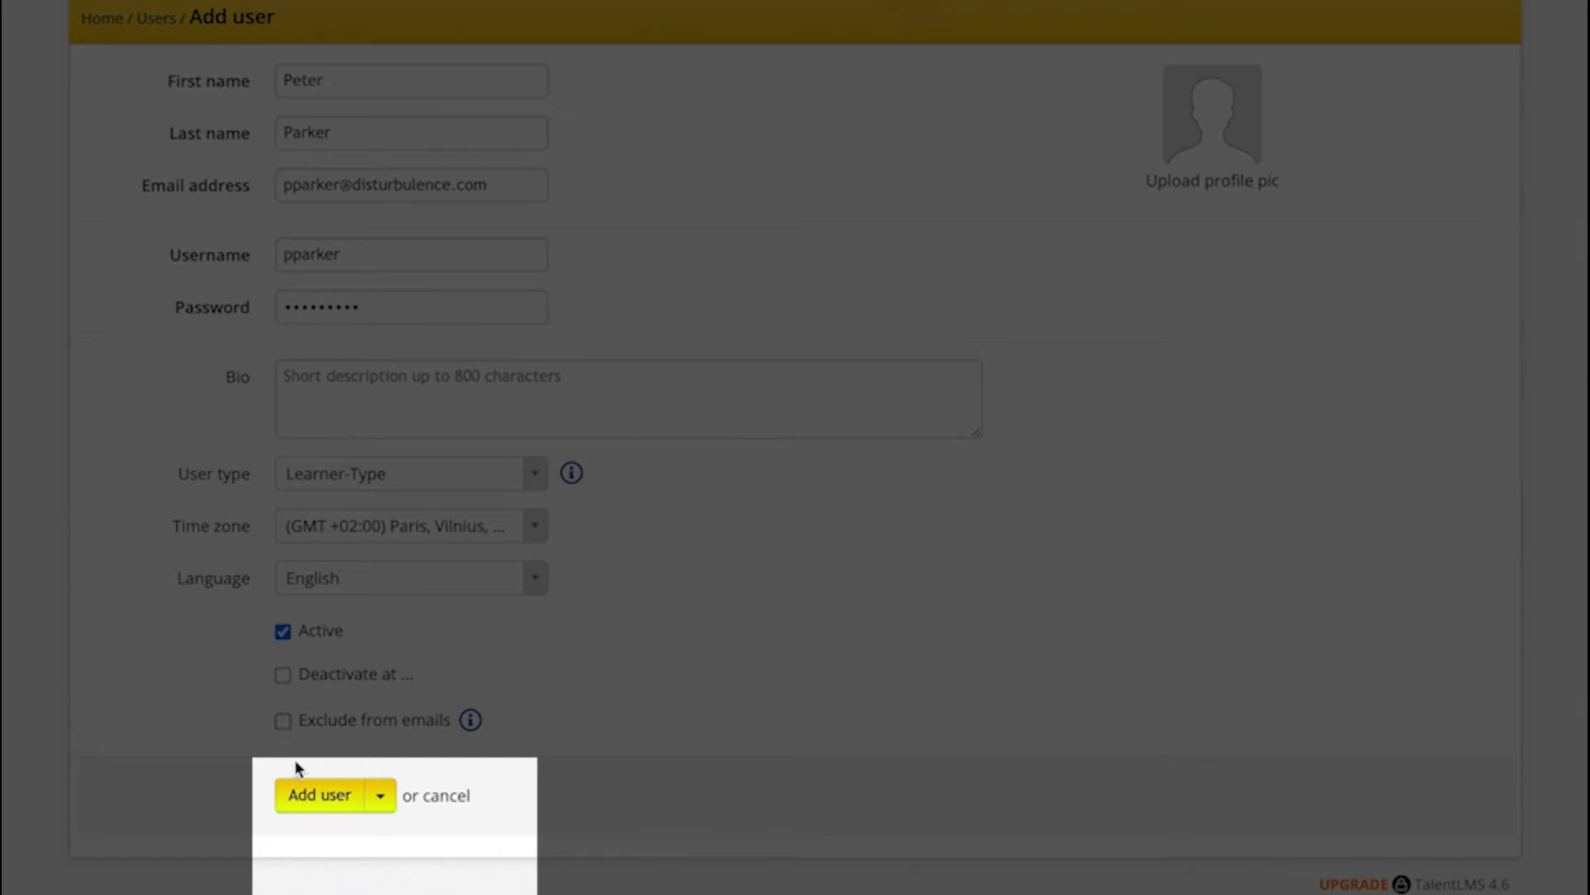
Step: Reveal the Add user split-button options, then save the new learner account
{"action": "left_click", "coordinate": [391, 798]}
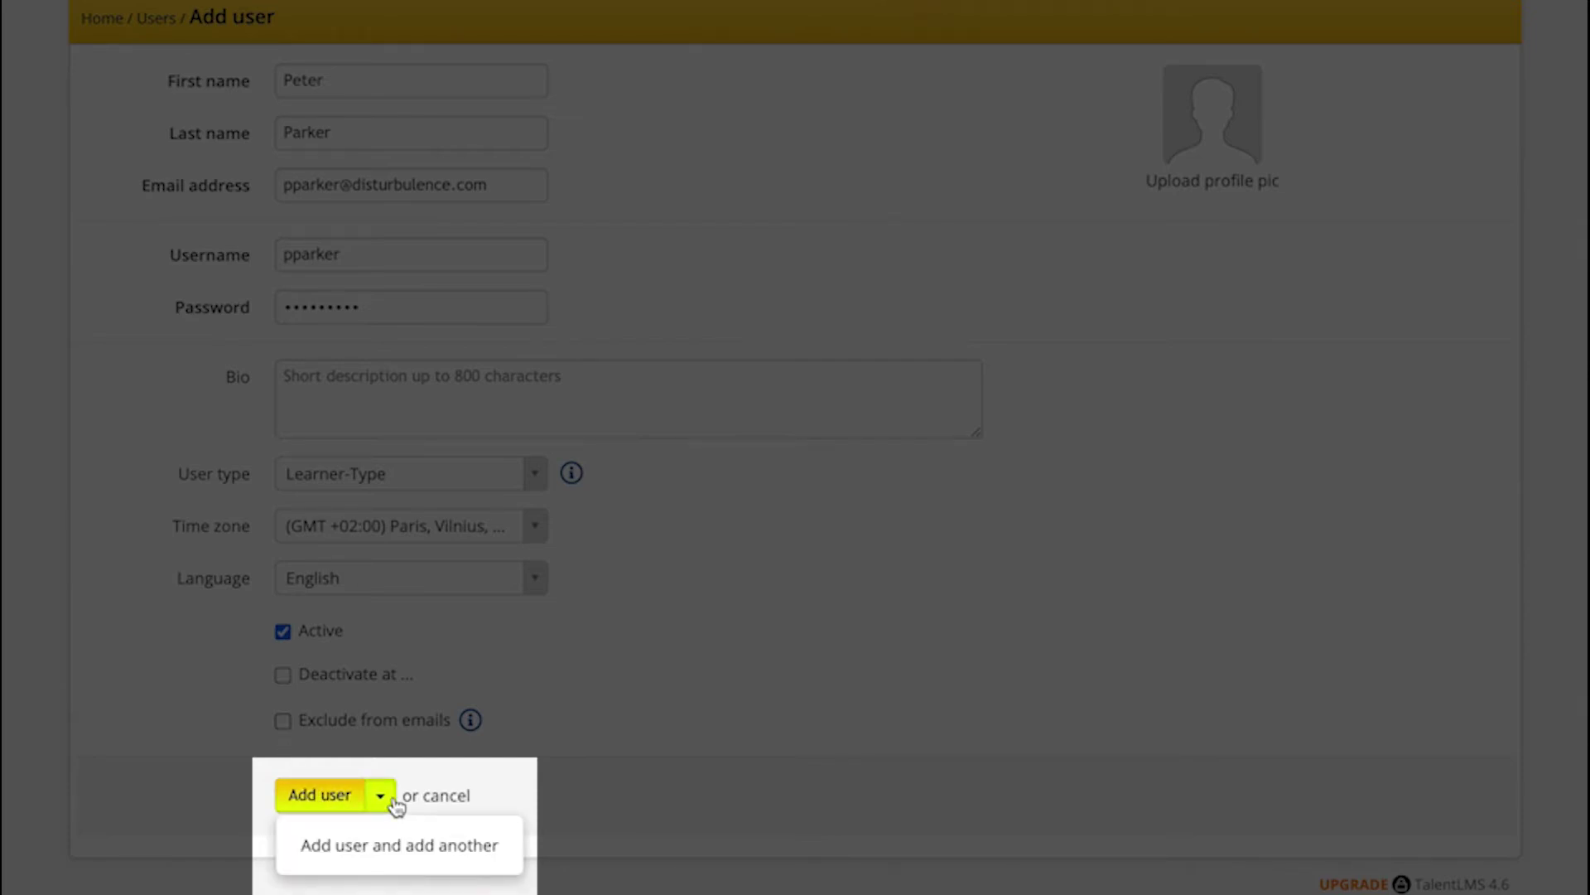
{"action": "left_click", "coordinate": [391, 800]}
{"action": "left_click", "coordinate": [387, 800]}
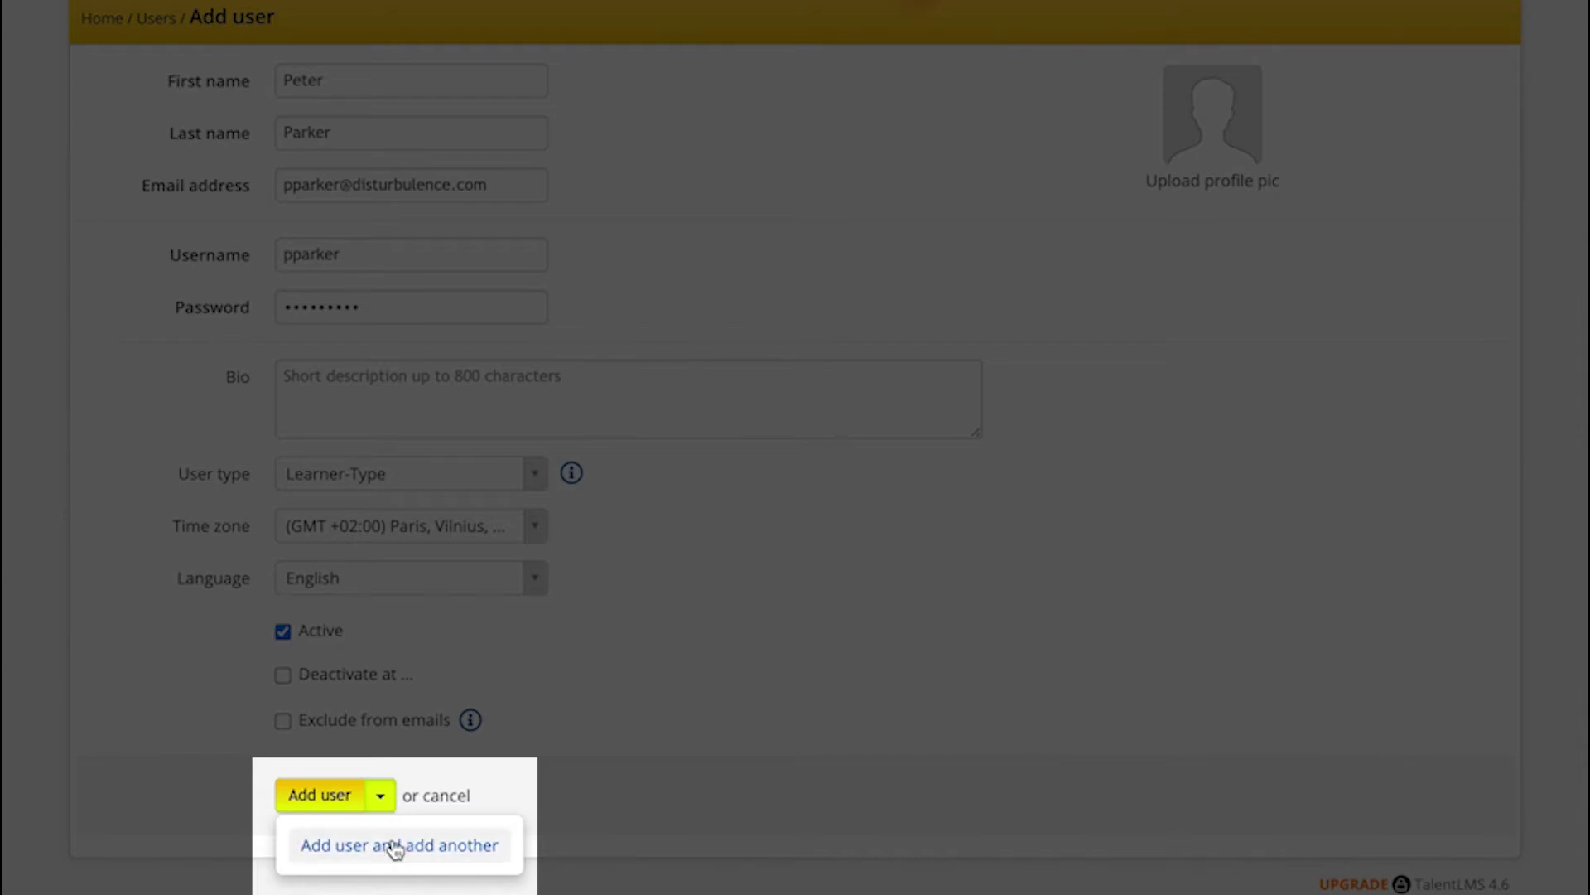
{"action": "left_click", "coordinate": [383, 801]}
{"action": "left_click", "coordinate": [383, 801]}
{"action": "left_click", "coordinate": [326, 792]}
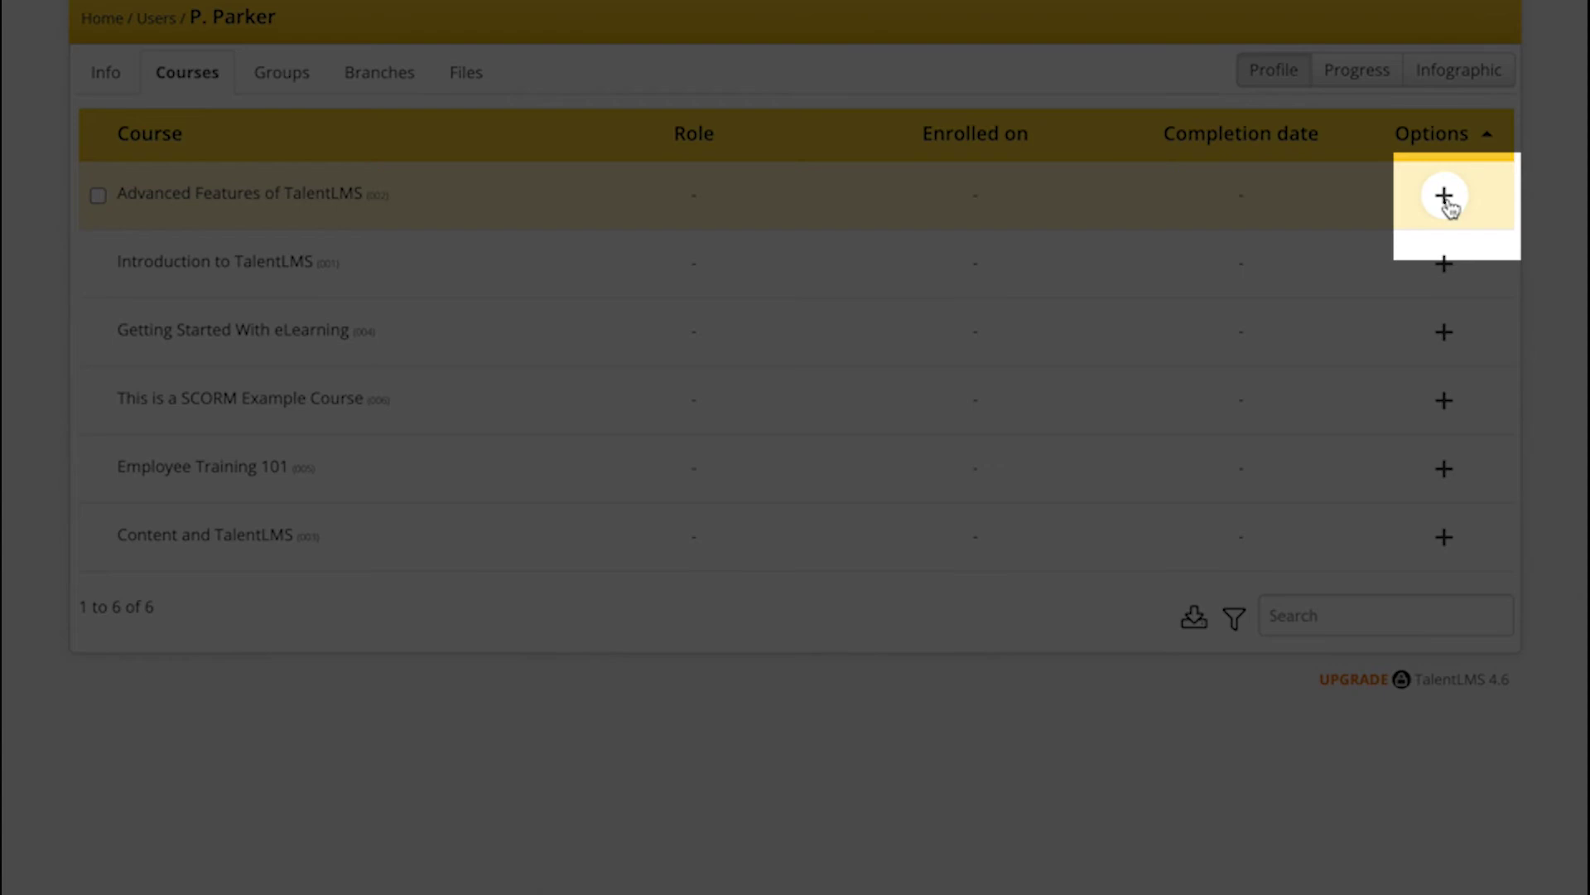
Step: Enroll the learner in the Advanced Features of TalentLMS course and view their Groups tab
{"action": "left_click", "coordinate": [1445, 197]}
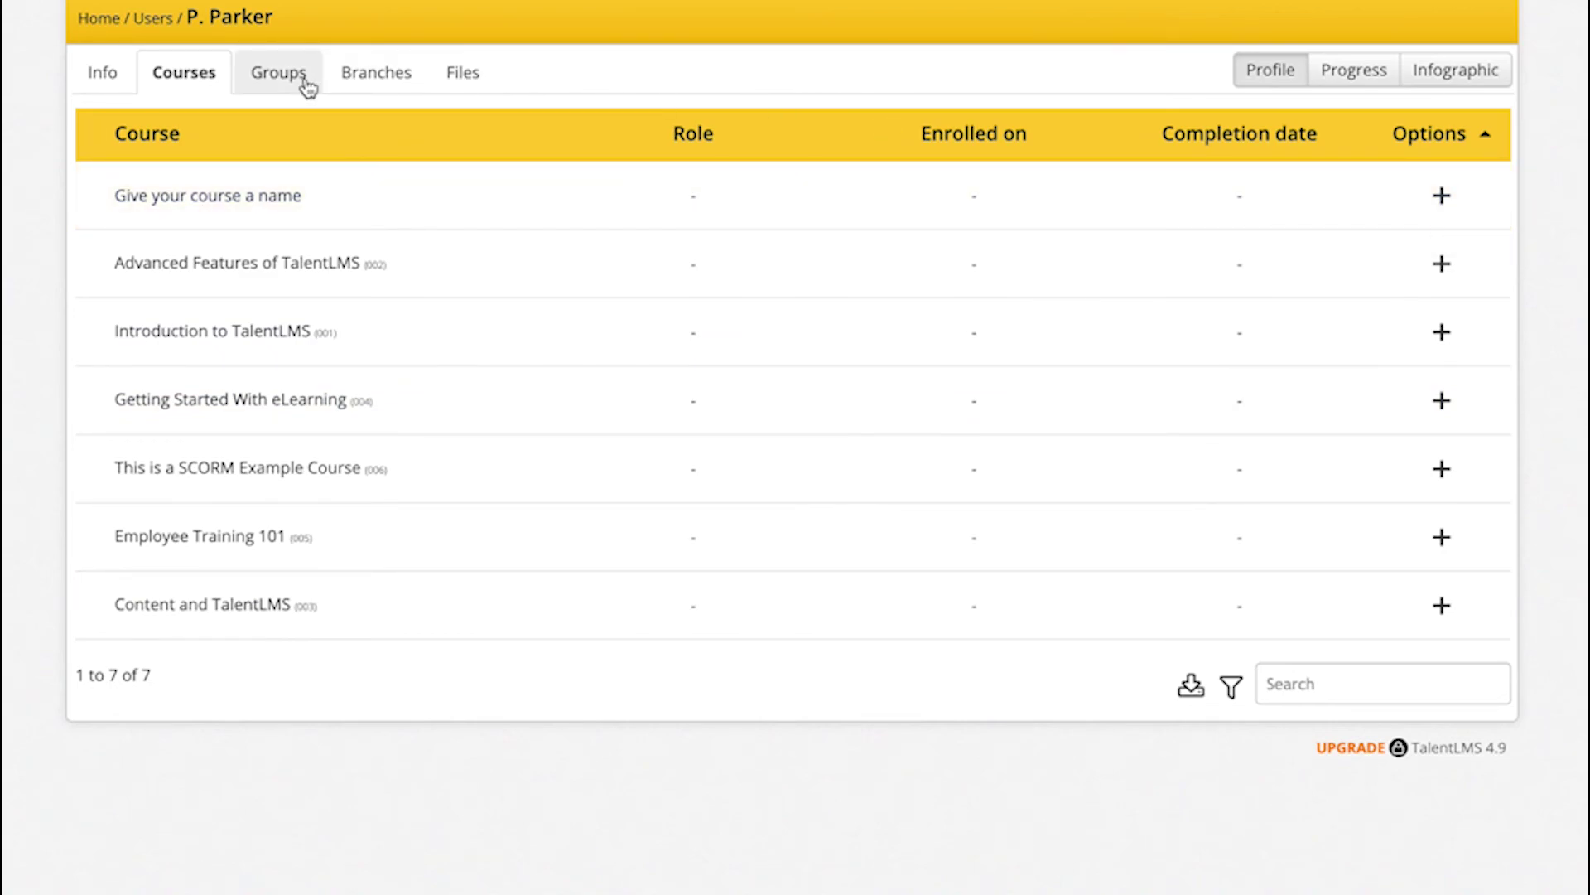
{"action": "left_click", "coordinate": [278, 74]}
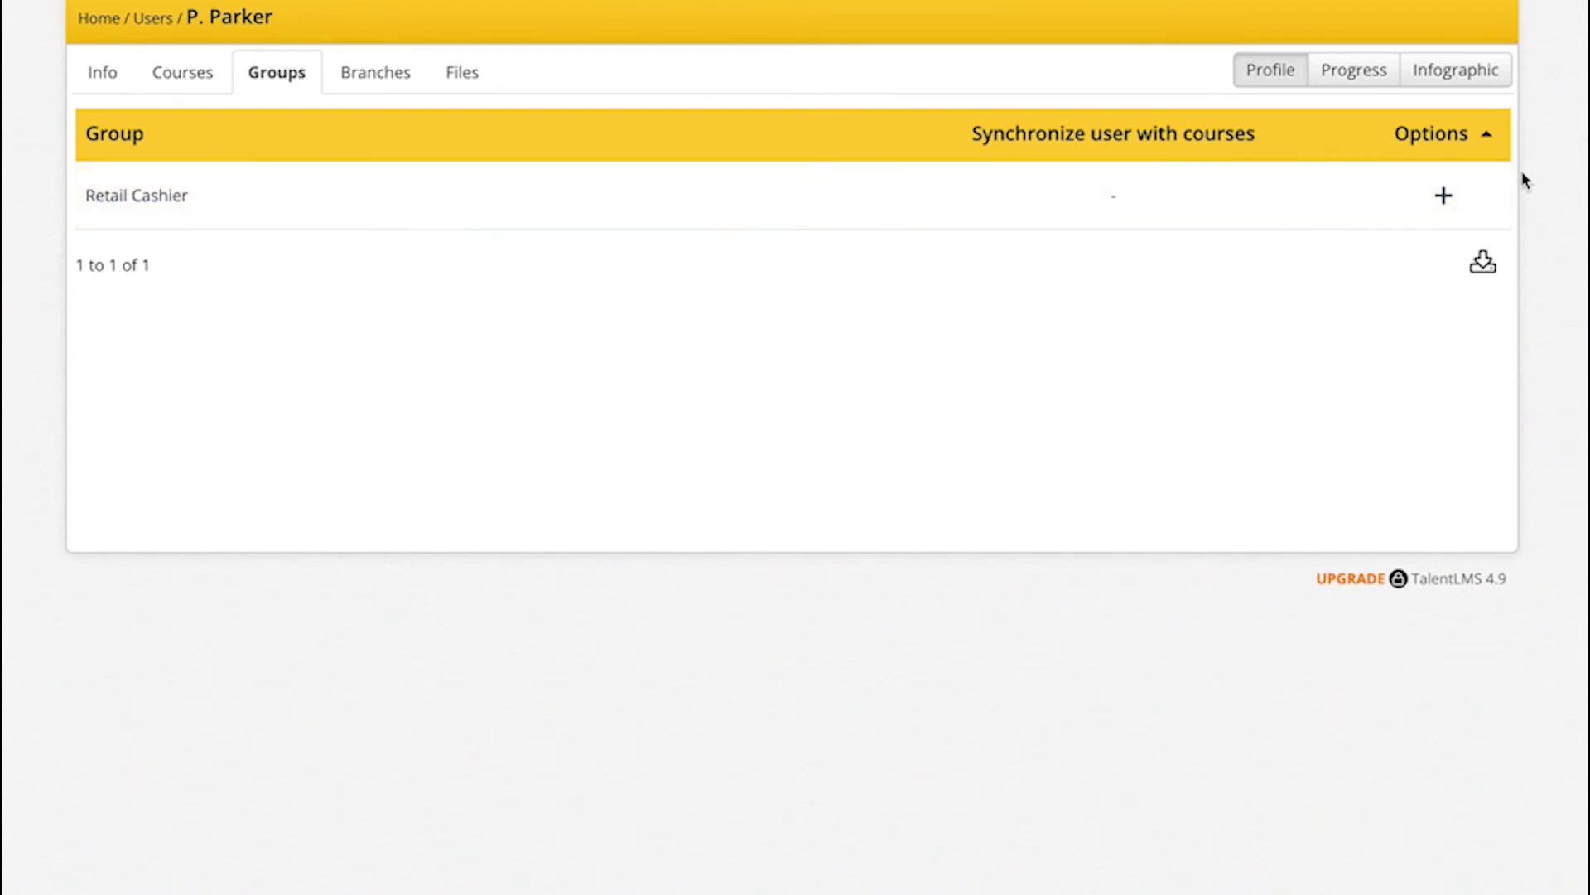
Step: Add the learner to Retail Cashier, check the empty Branches and Files tabs, then return home
{"action": "left_click", "coordinate": [1443, 197]}
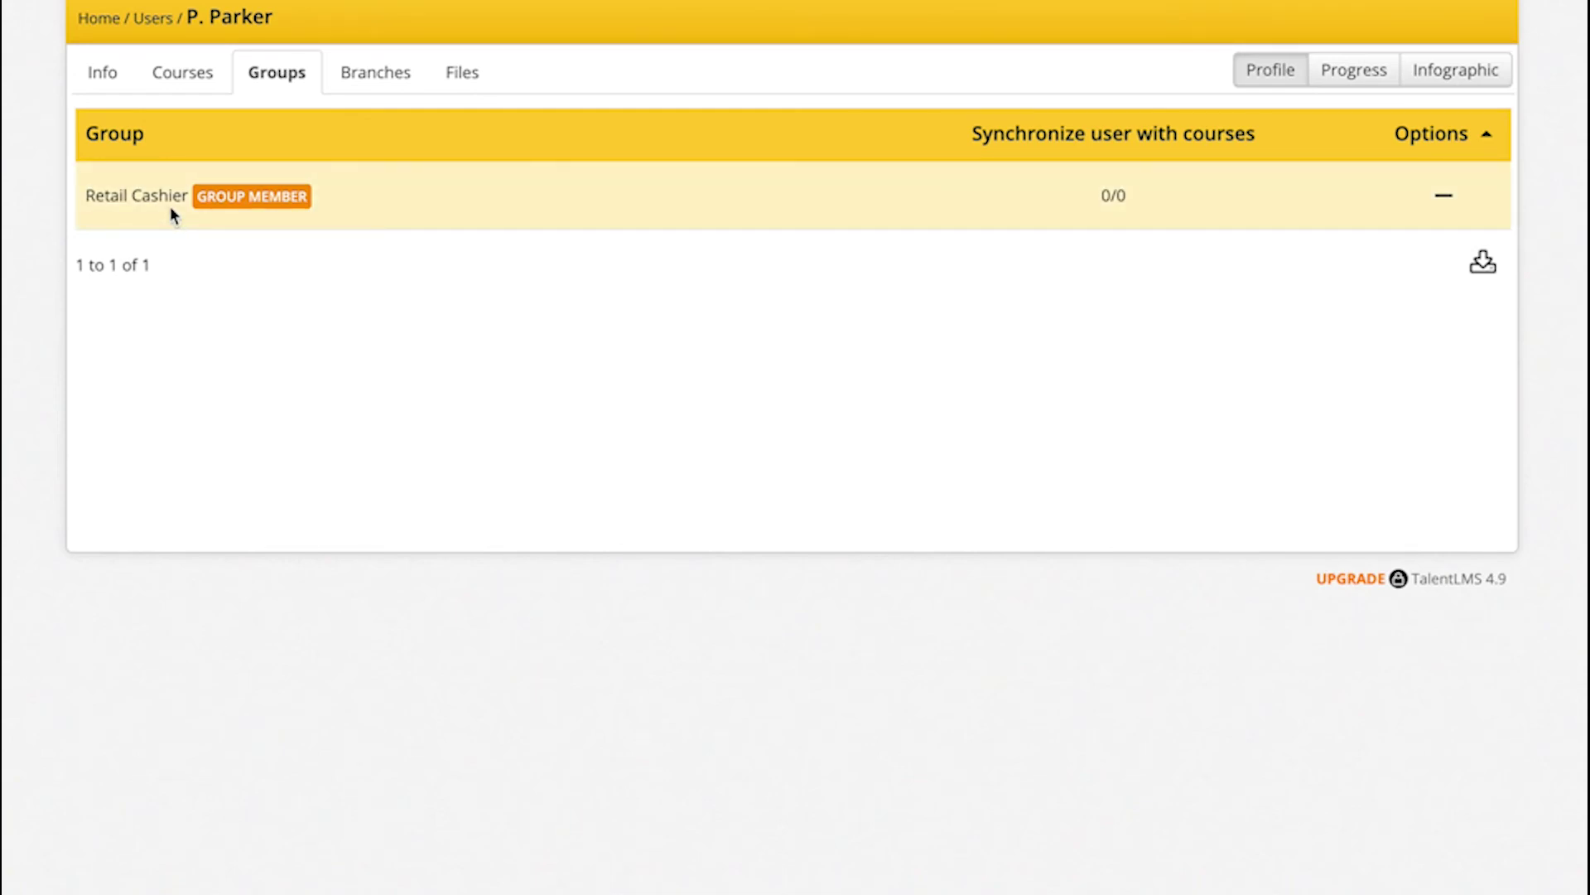
{"action": "left_click", "coordinate": [372, 76]}
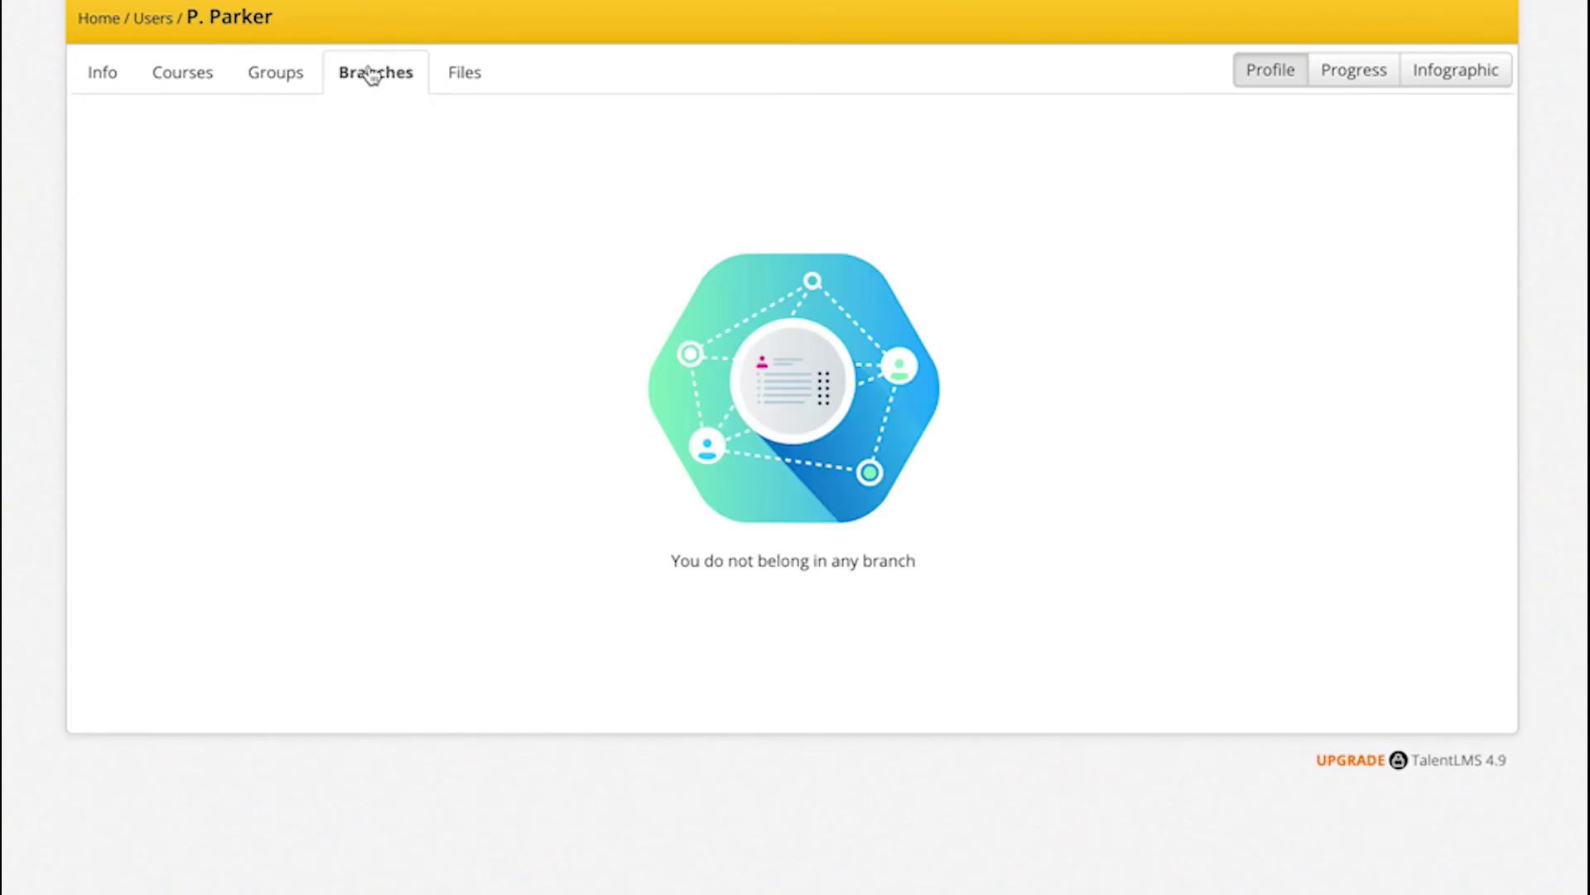
{"action": "left_click", "coordinate": [446, 80]}
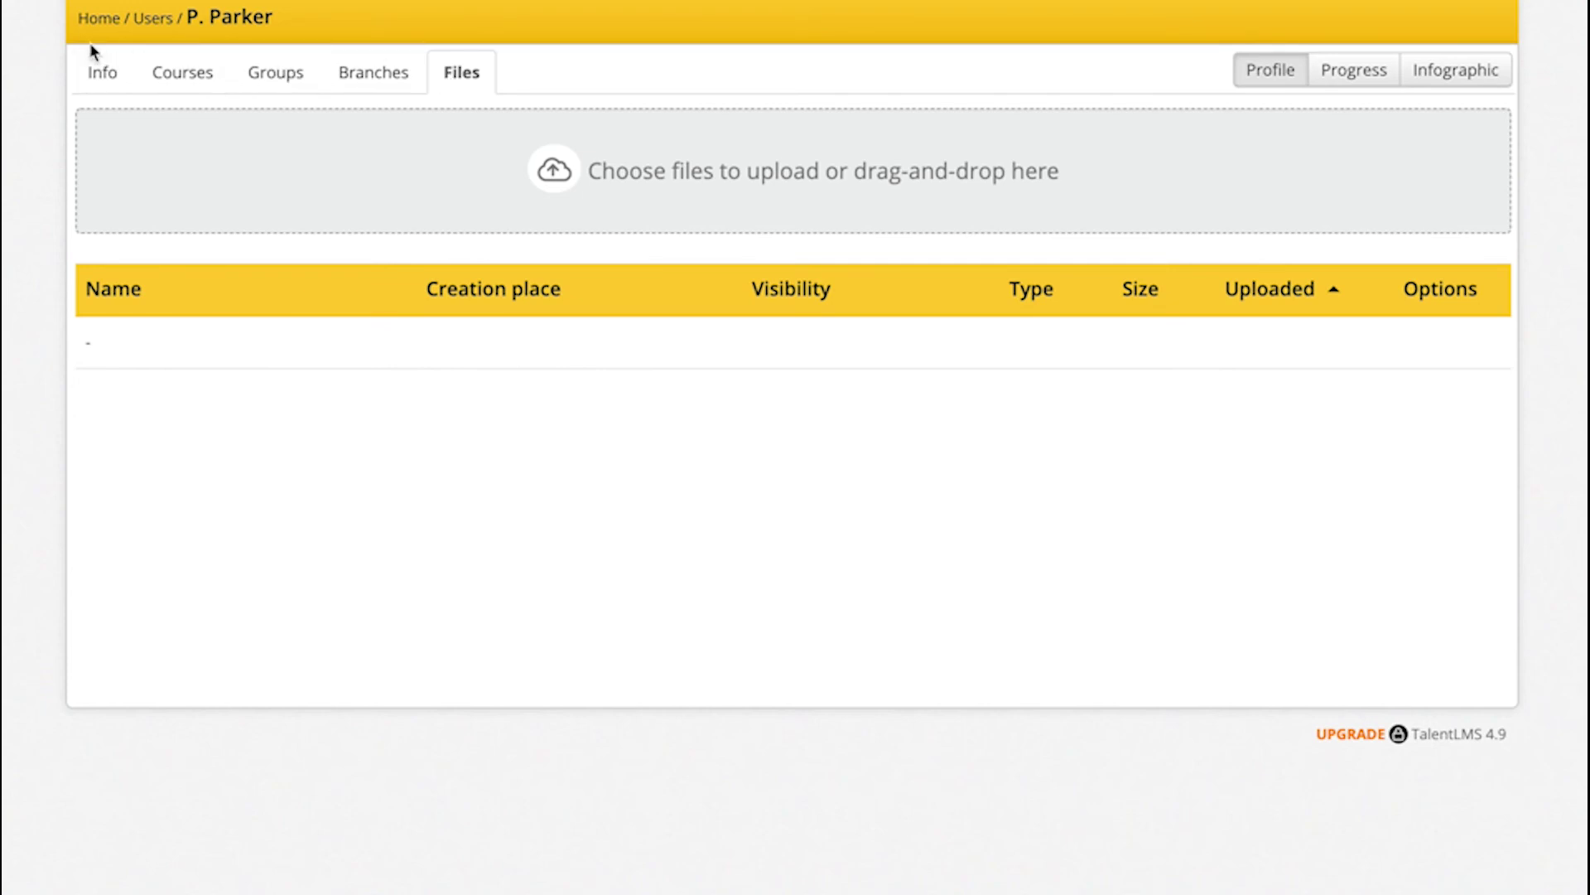
{"action": "left_click", "coordinate": [109, 31]}
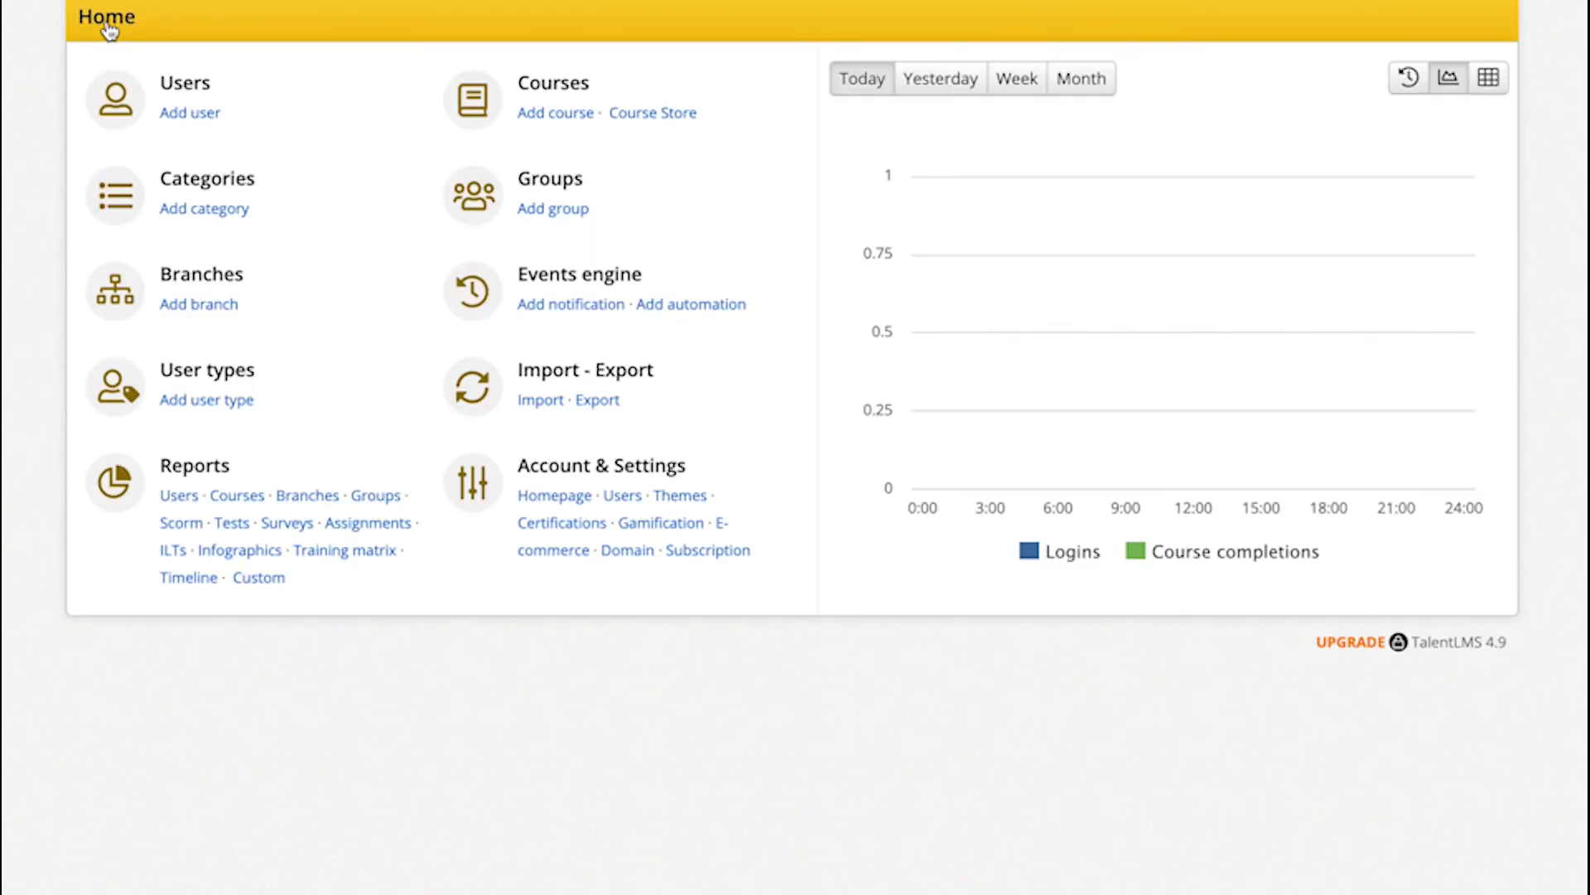